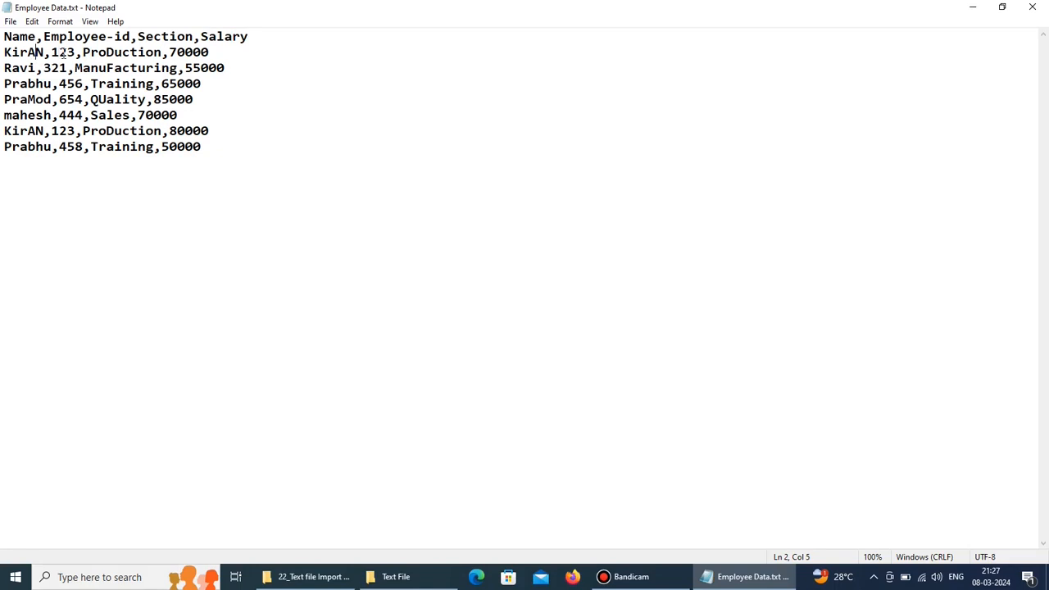
{"action": "left_click", "coordinate": [192, 53]}
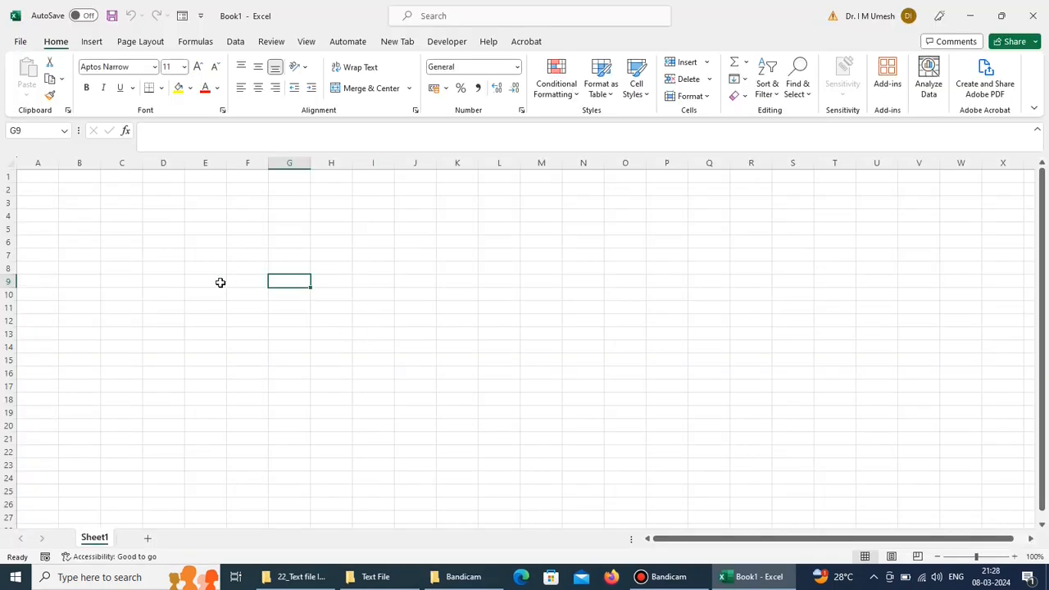
Step: Enlarge the width of all columns and the height of all rows in Sheet1
{"action": "left_click", "coordinate": [14, 164]}
{"action": "left_click_drag", "start_coordinate": [58, 164], "coordinate": [72, 163]}
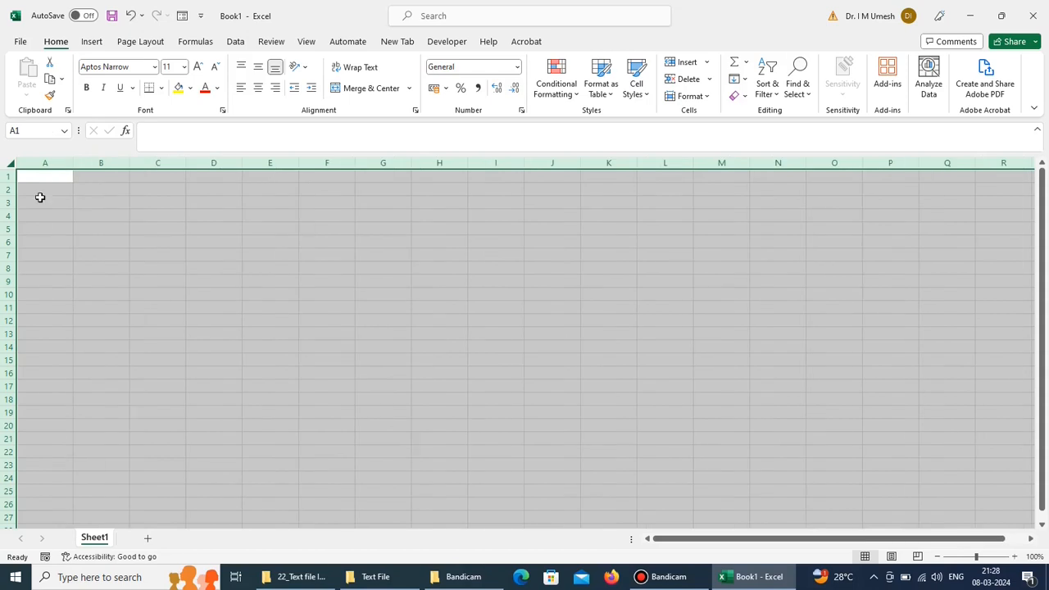
{"action": "left_click_drag", "start_coordinate": [10, 206], "coordinate": [10, 216]}
{"action": "left_click", "coordinate": [276, 290]}
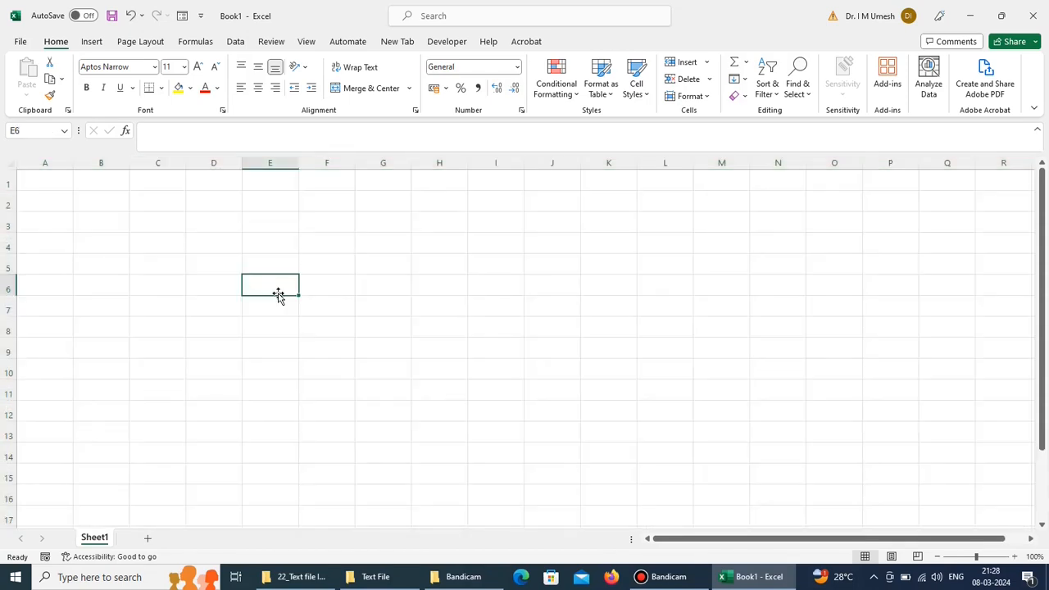
Step: Import Employee Data.txt from the Text File folder on the Desktop as text/CSV data
{"action": "left_click", "coordinate": [235, 43]}
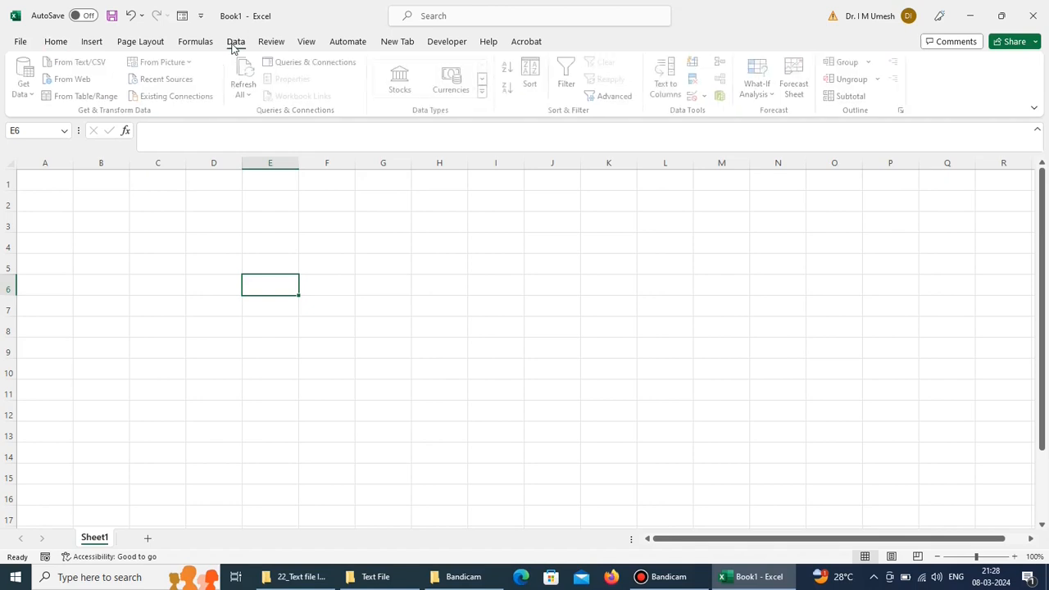
{"action": "left_click", "coordinate": [82, 64]}
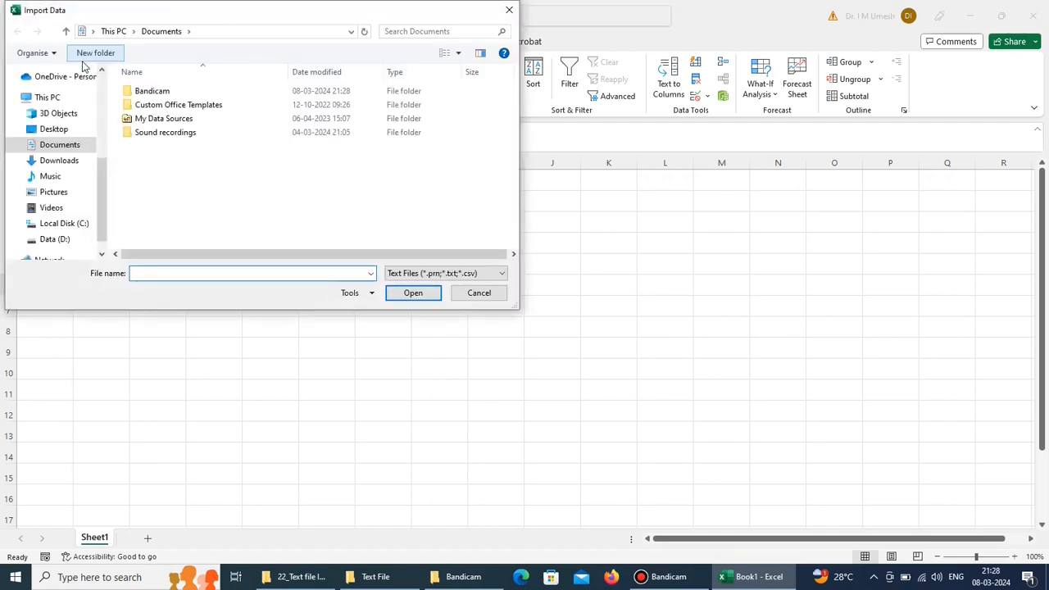
{"action": "left_click", "coordinate": [72, 134]}
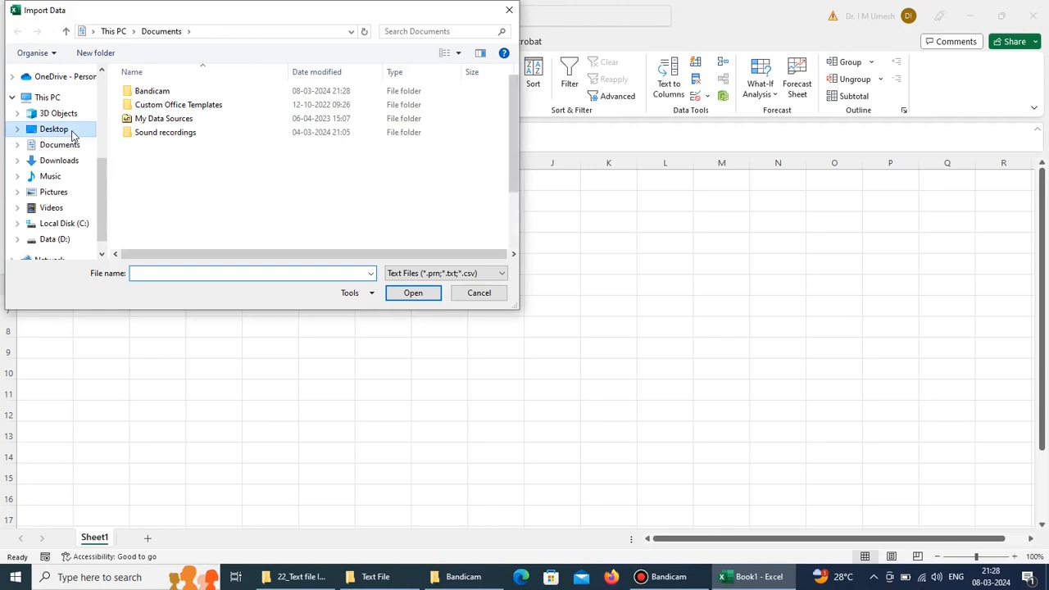
{"action": "double_click", "coordinate": [181, 93]}
{"action": "left_click", "coordinate": [180, 92]}
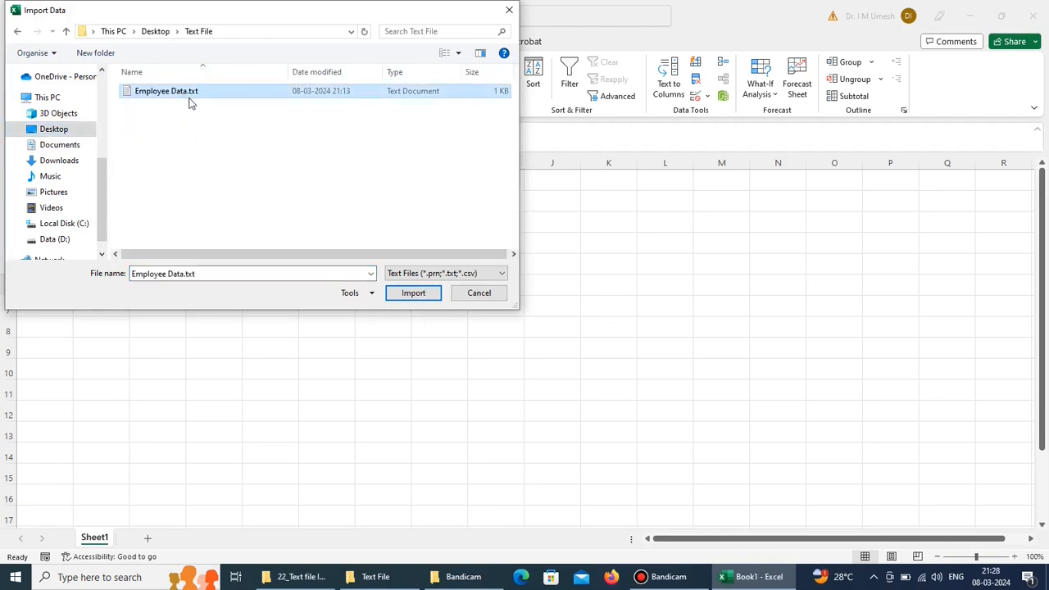
{"action": "left_click", "coordinate": [408, 297]}
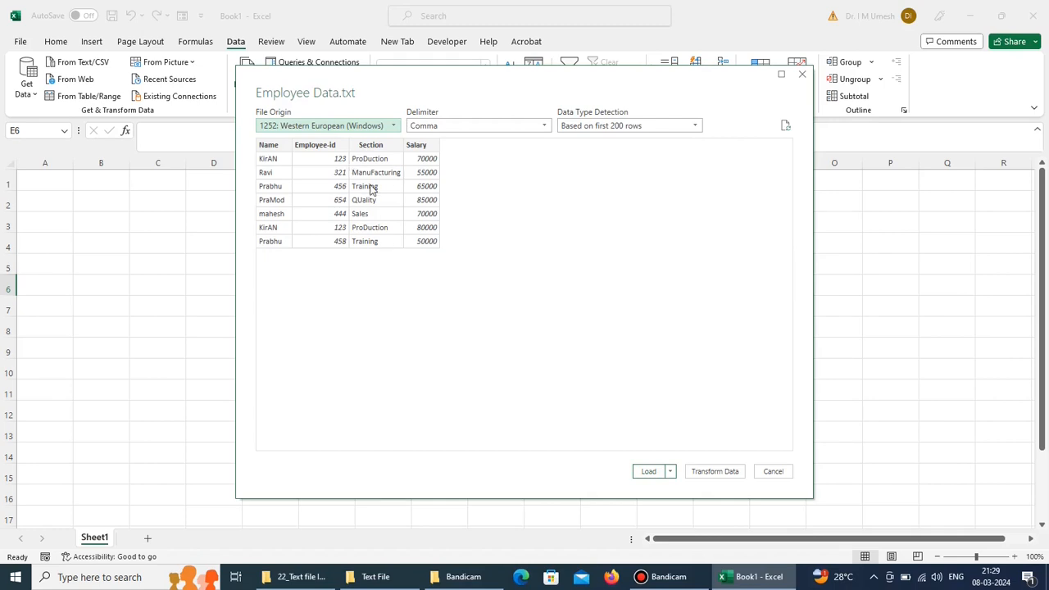
Step: Try a custom hyphen as the delimiter in the import preview and set it back to Comma
{"action": "left_click", "coordinate": [545, 128]}
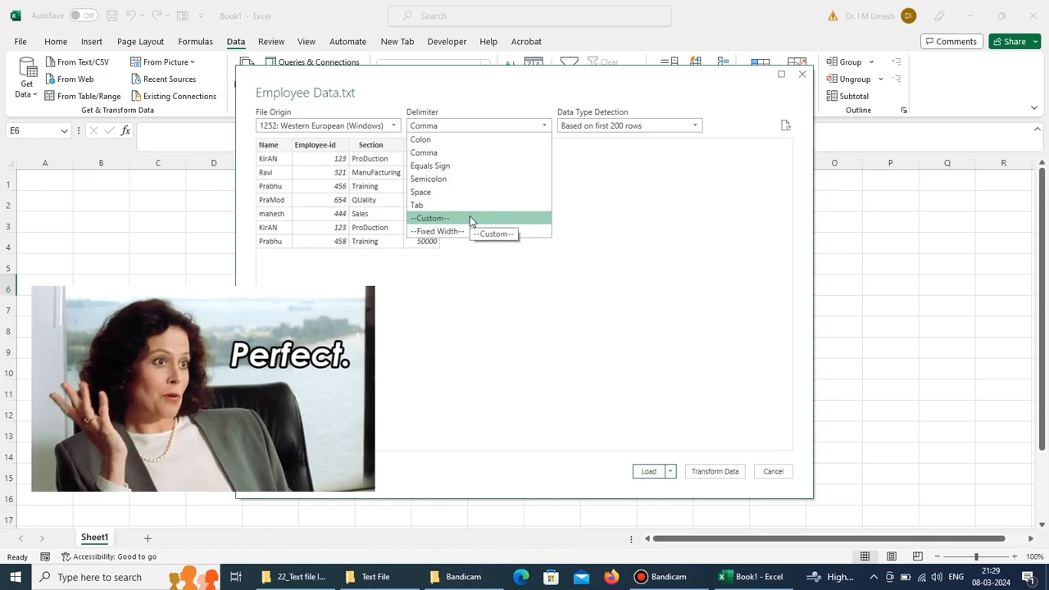
{"action": "left_click", "coordinate": [471, 219]}
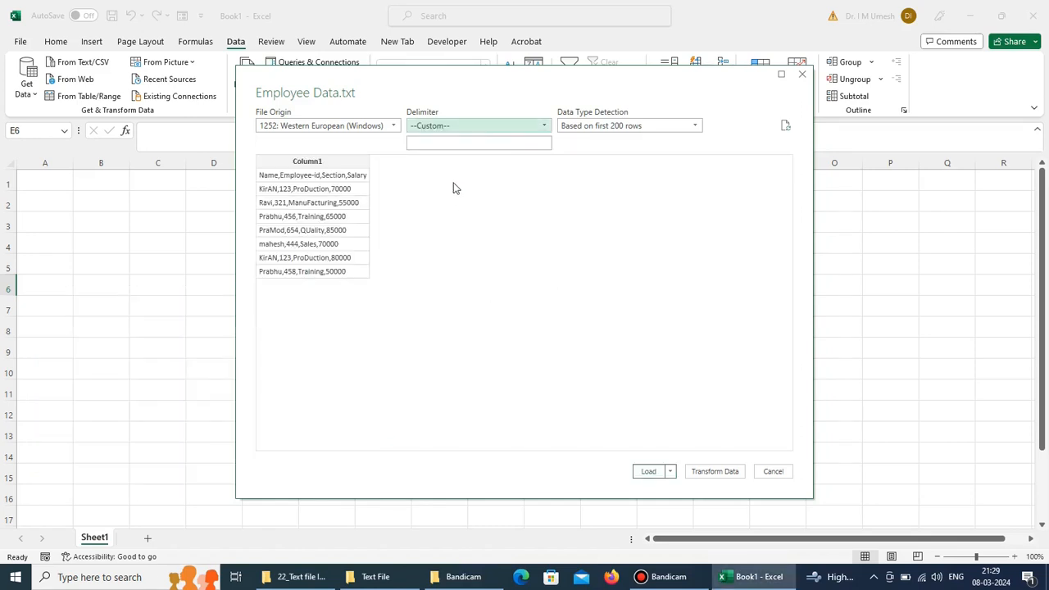
{"action": "left_click", "coordinate": [430, 144]}
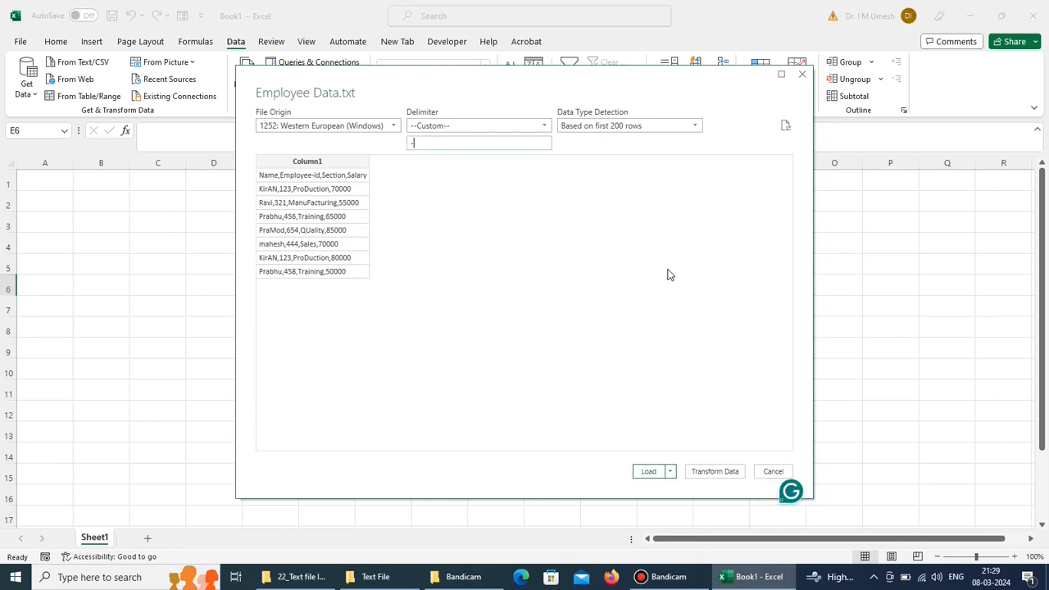
{"action": "left_click", "coordinate": [543, 126]}
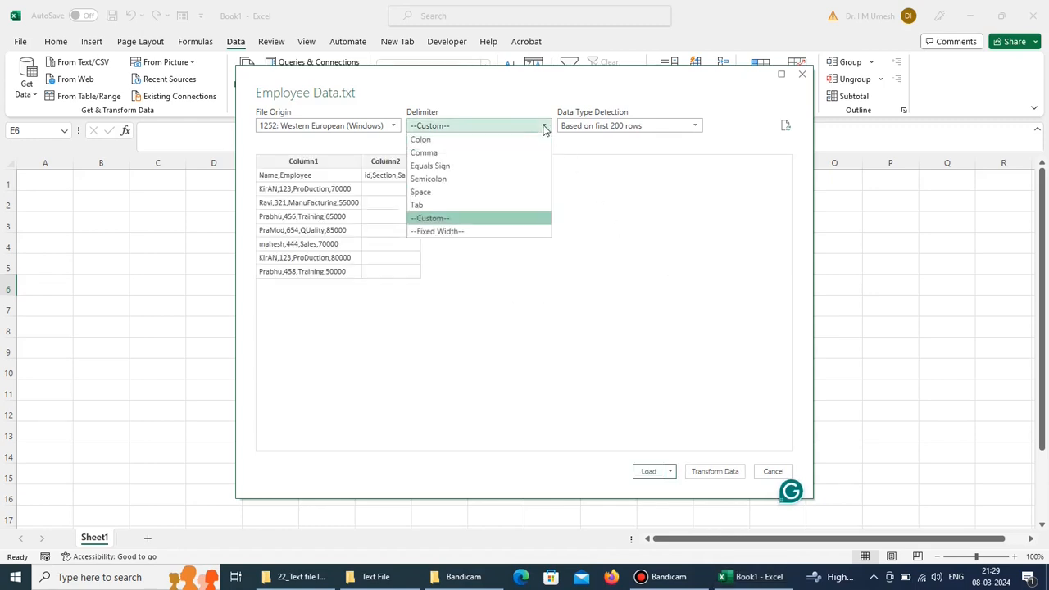
{"action": "left_click", "coordinate": [528, 155]}
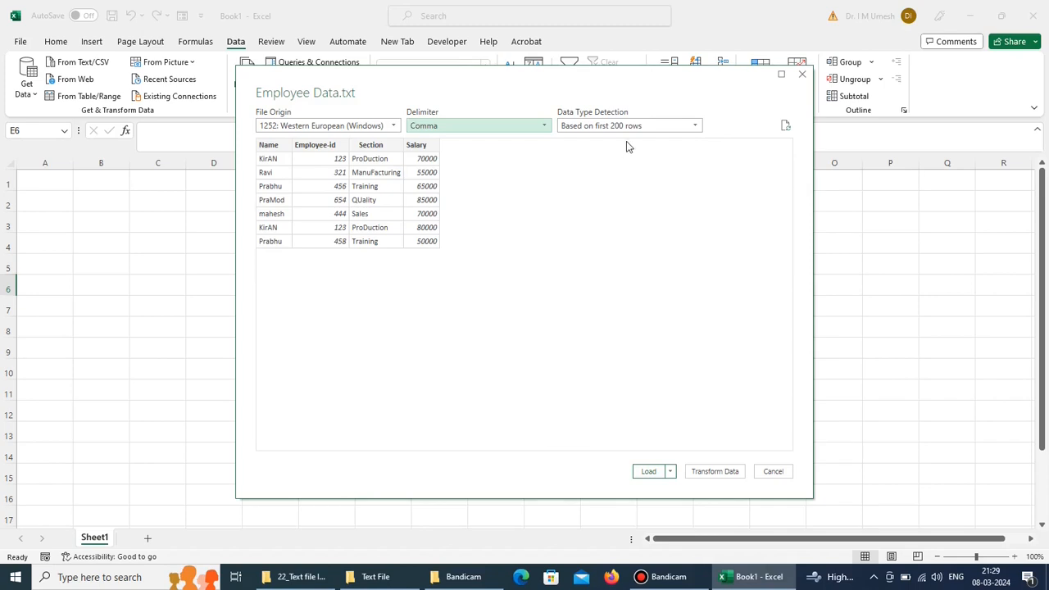
Step: Keep data type detection based on the first 200 rows and load the employee data into the workbook
{"action": "left_click", "coordinate": [690, 129]}
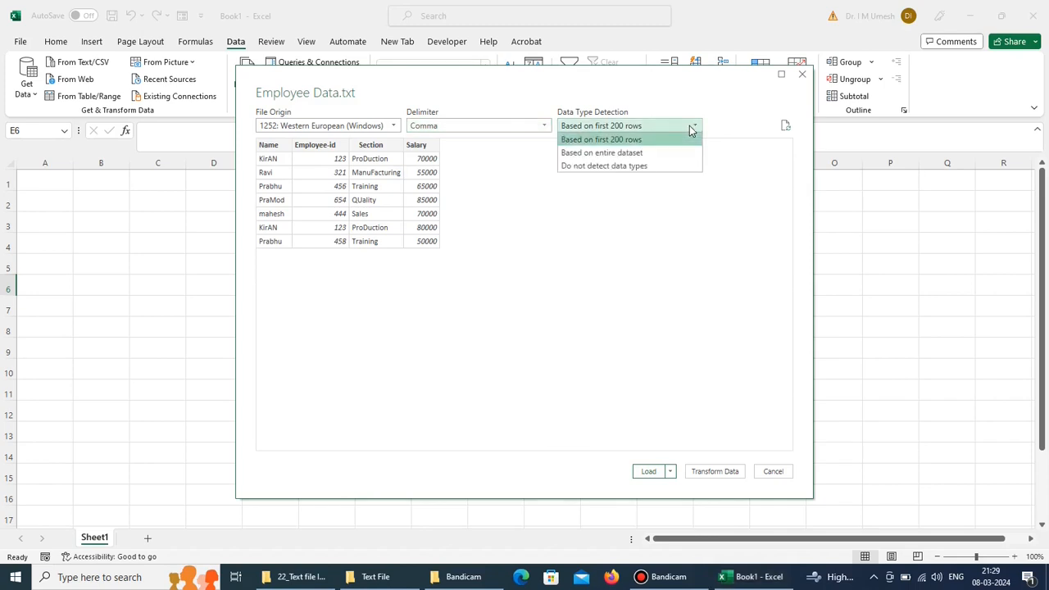
{"action": "left_click", "coordinate": [653, 145]}
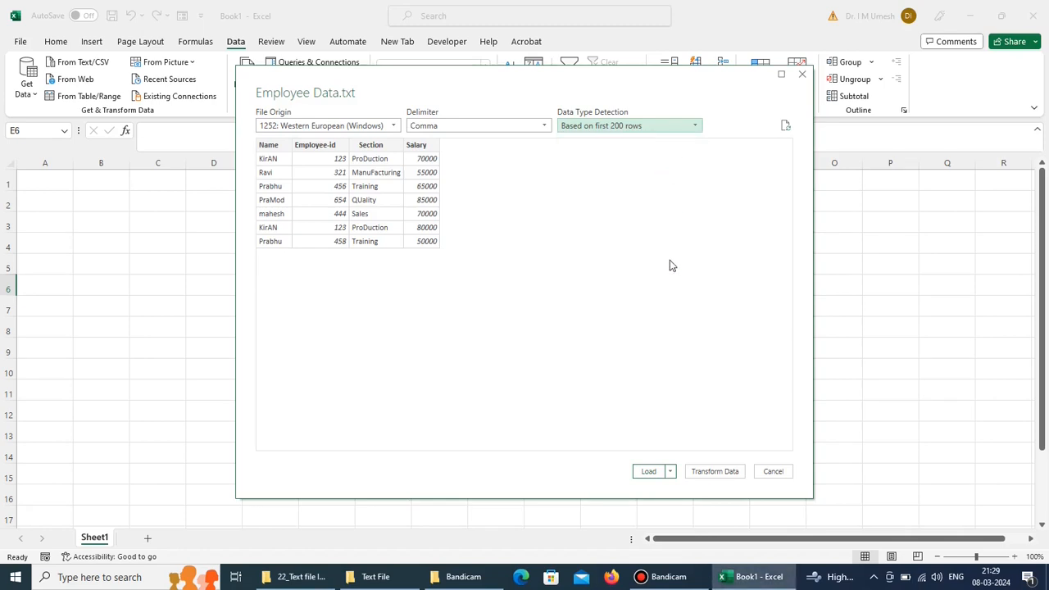
{"action": "left_click", "coordinate": [649, 471]}
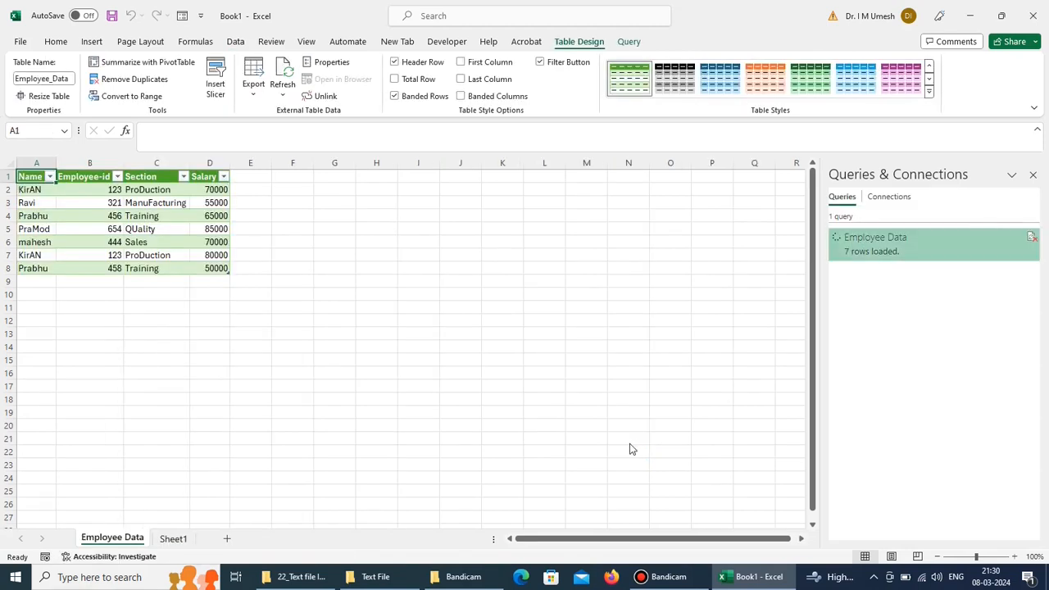
{"action": "left_click", "coordinate": [417, 333]}
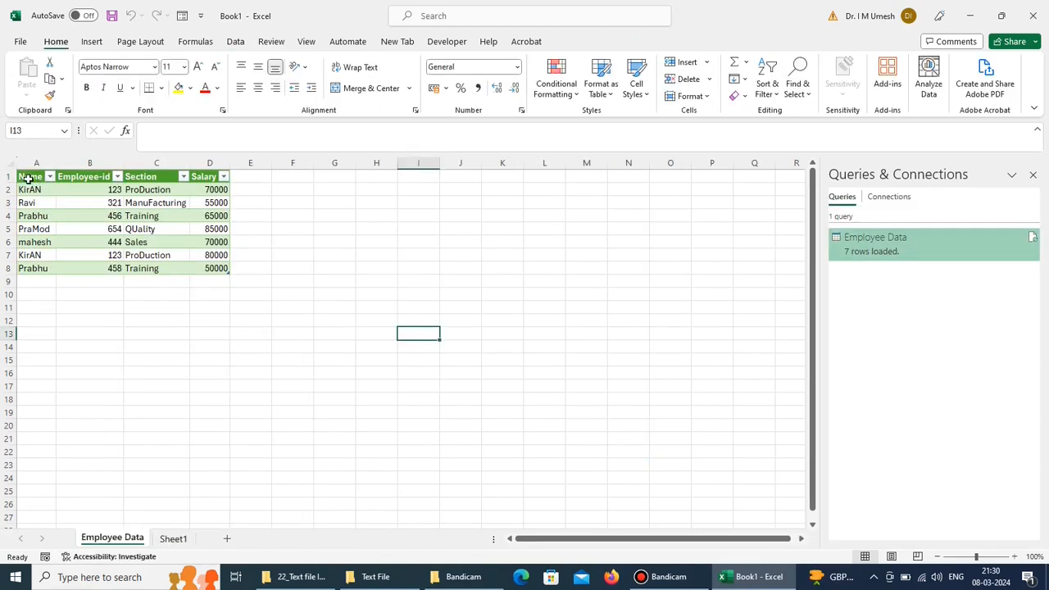
Step: Copy the imported employee table A1:D8 and paste it as values only starting at cell H5
{"action": "left_click_drag", "start_coordinate": [33, 178], "coordinate": [215, 270]}
{"action": "right_click", "coordinate": [161, 238]}
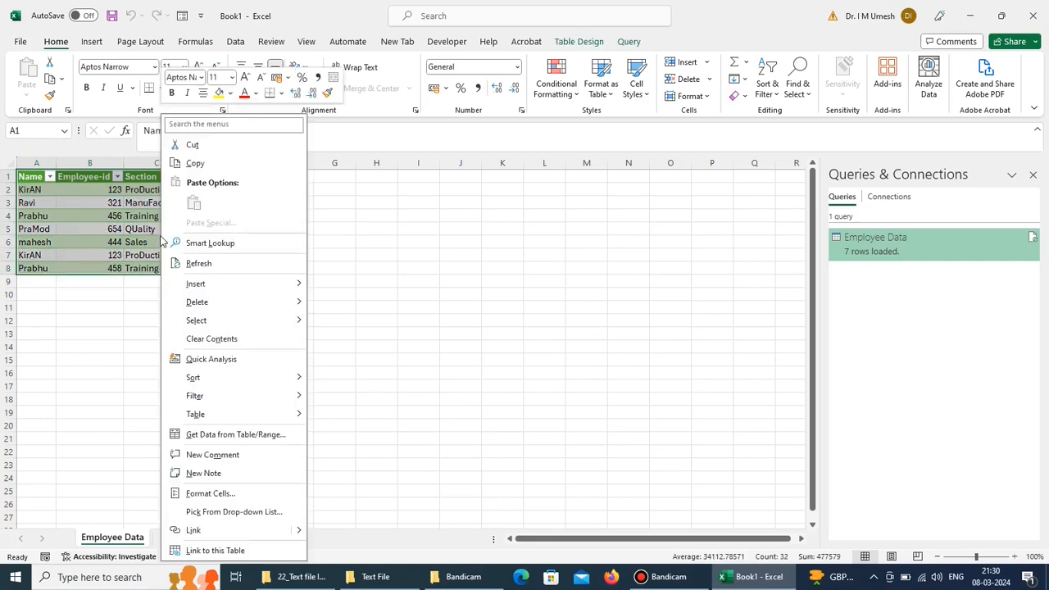
{"action": "left_click", "coordinate": [195, 163]}
{"action": "left_click", "coordinate": [367, 237]}
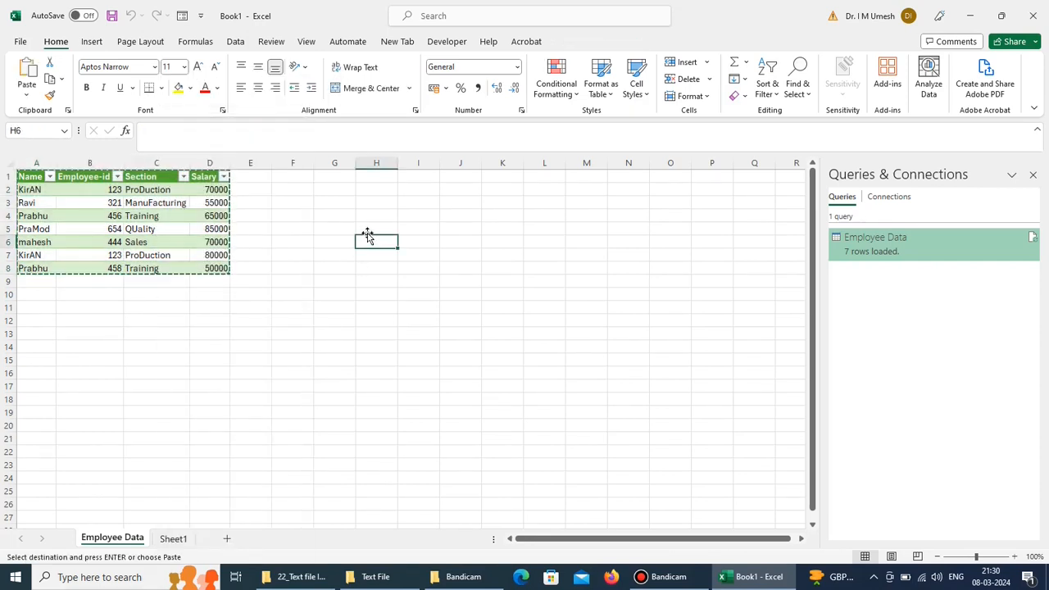
{"action": "right_click", "coordinate": [370, 235]}
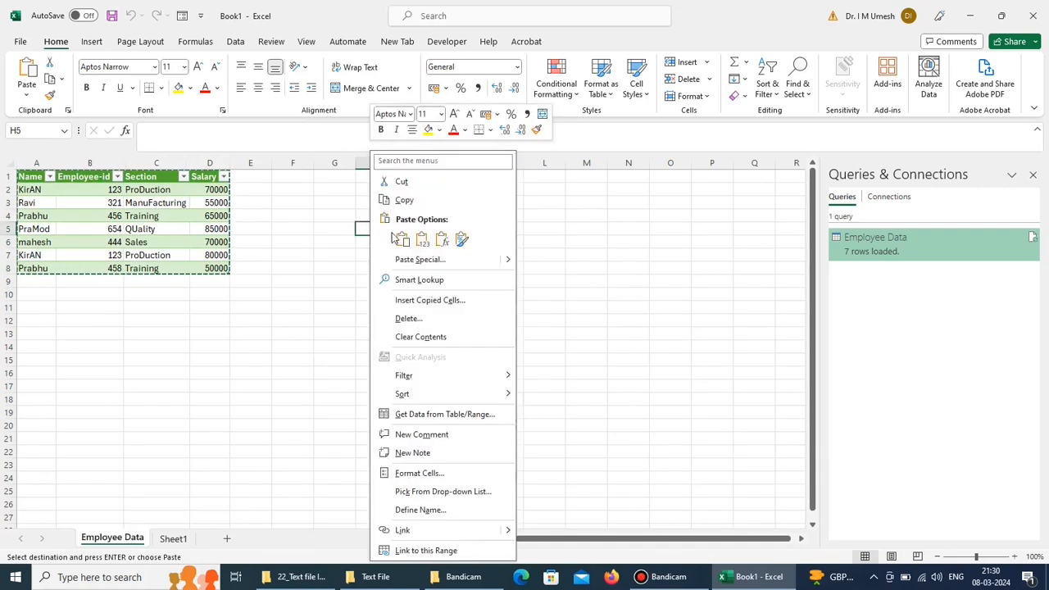
{"action": "left_click", "coordinate": [422, 239]}
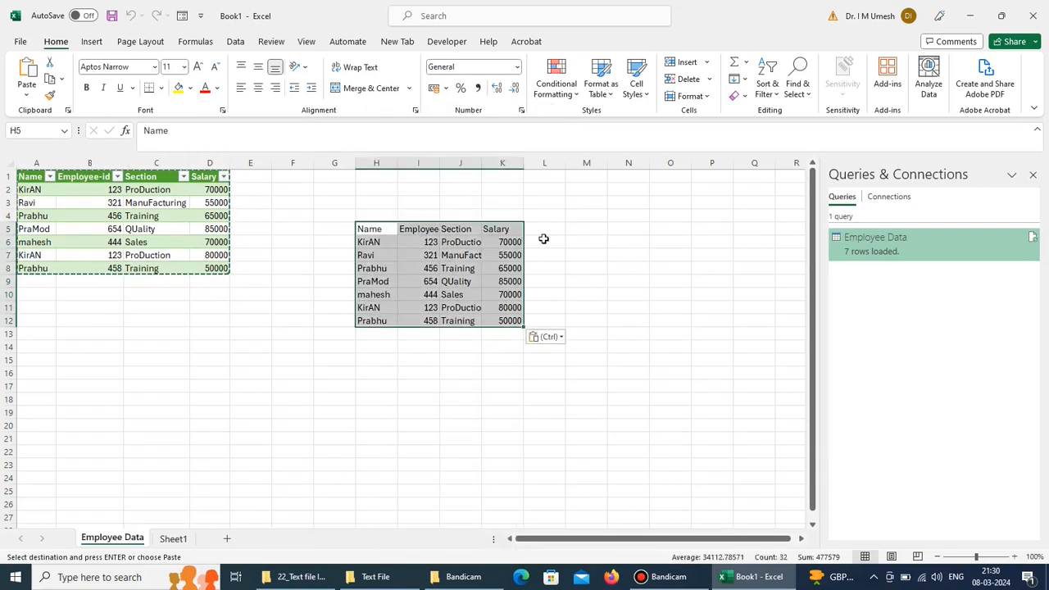
{"action": "left_click", "coordinate": [619, 265]}
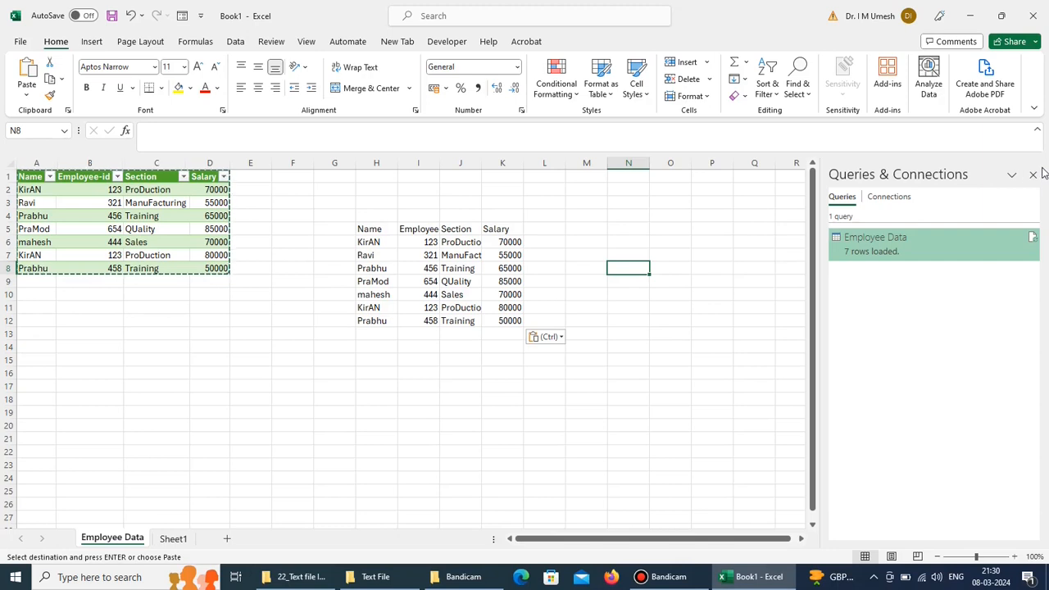
Step: Close the Queries & Connections pane and delete columns A to D holding the original table
{"action": "left_click", "coordinate": [1034, 175]}
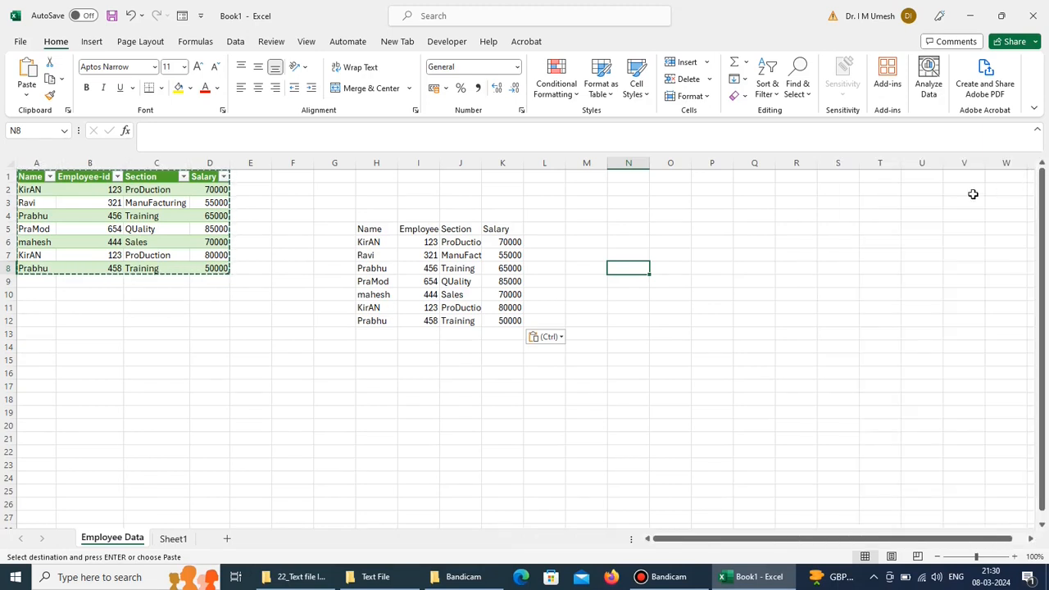
{"action": "left_click", "coordinate": [210, 162]}
{"action": "left_click_drag", "start_coordinate": [159, 159], "coordinate": [44, 161]}
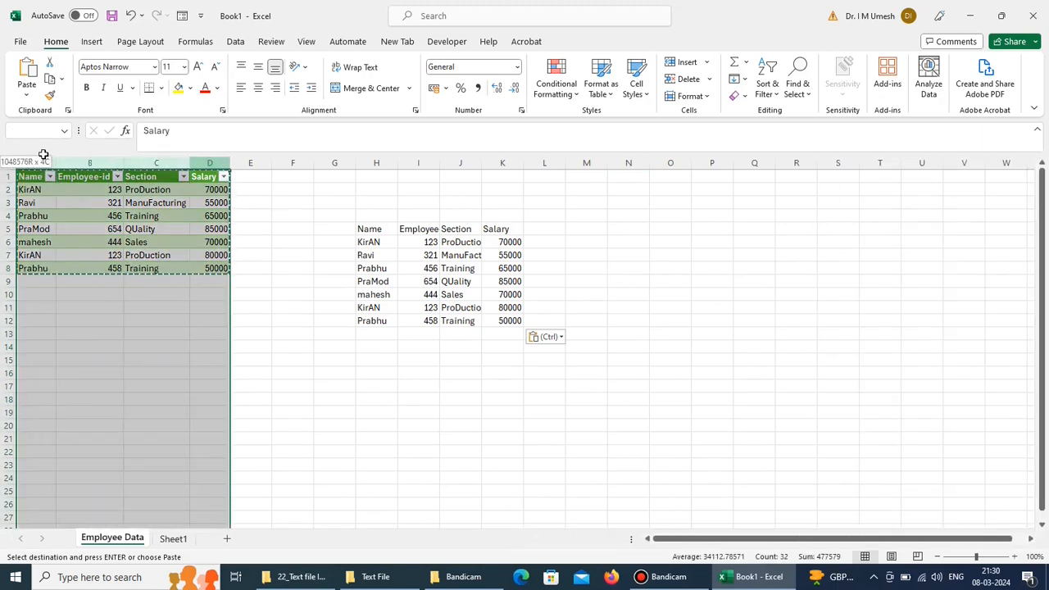
{"action": "right_click", "coordinate": [71, 163]}
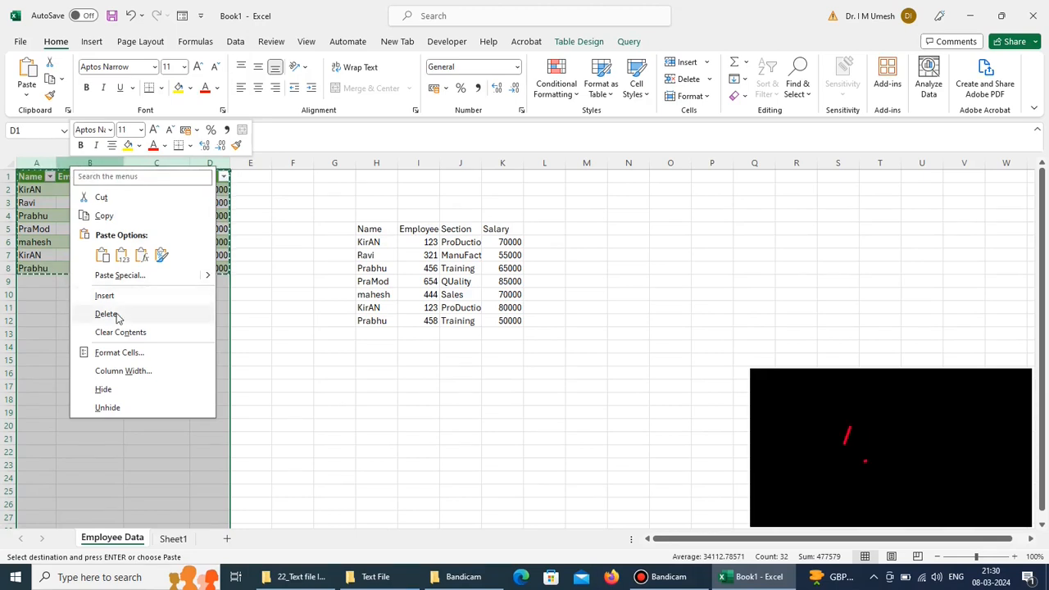
{"action": "left_click", "coordinate": [148, 314]}
{"action": "left_click", "coordinate": [455, 424]}
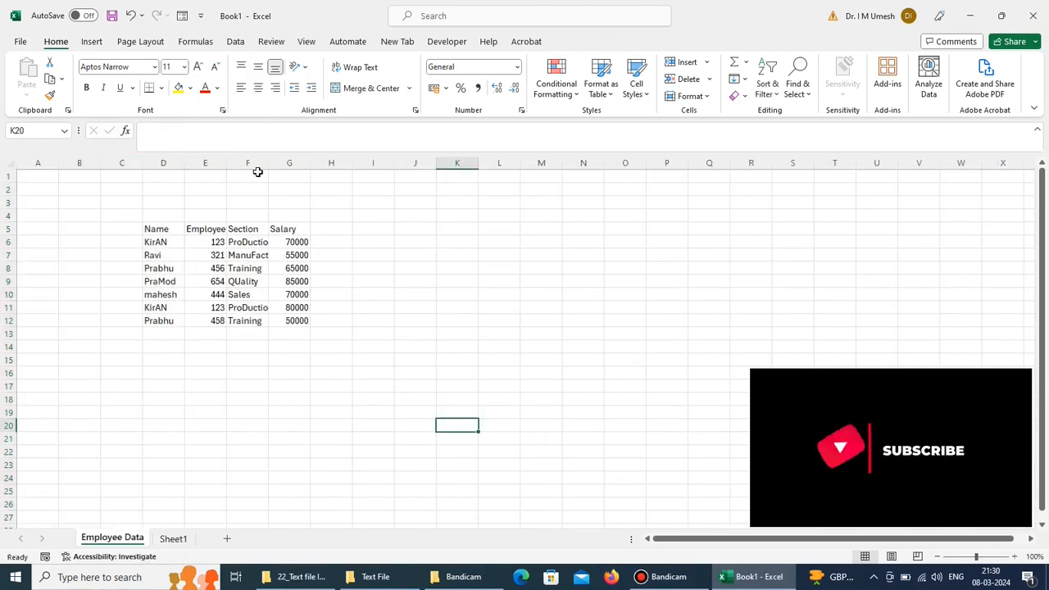
Step: Widen columns E to G so the Employee-id, Section and Salary entries fit
{"action": "left_click_drag", "start_coordinate": [227, 163], "coordinate": [383, 171]}
{"action": "left_click_drag", "start_coordinate": [250, 166], "coordinate": [251, 166]}
{"action": "left_click", "coordinate": [253, 397]}
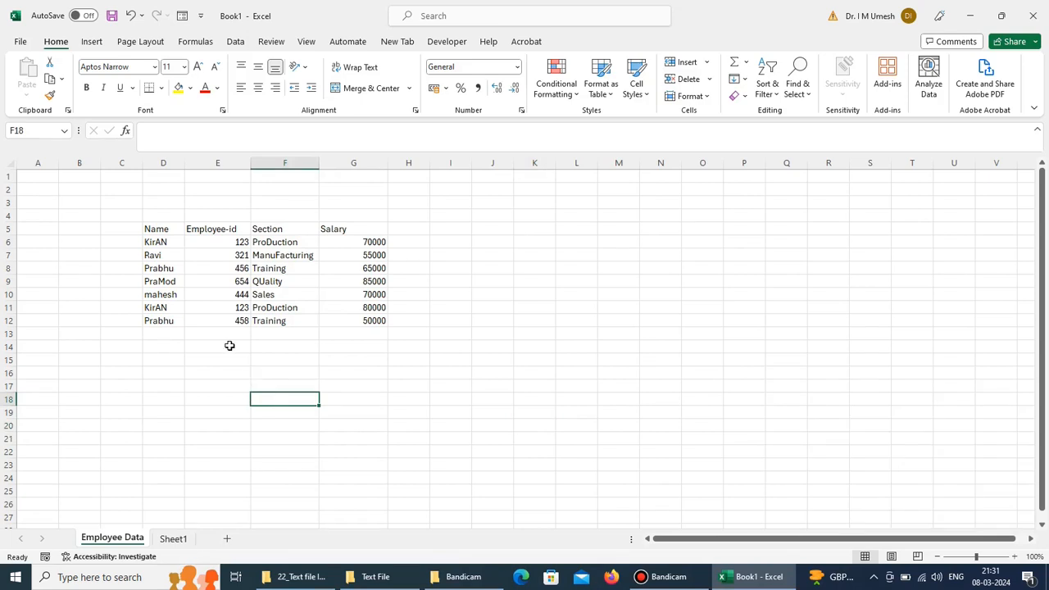
Step: Insert a blank column between the Name and Employee-id columns
{"action": "left_click", "coordinate": [218, 163]}
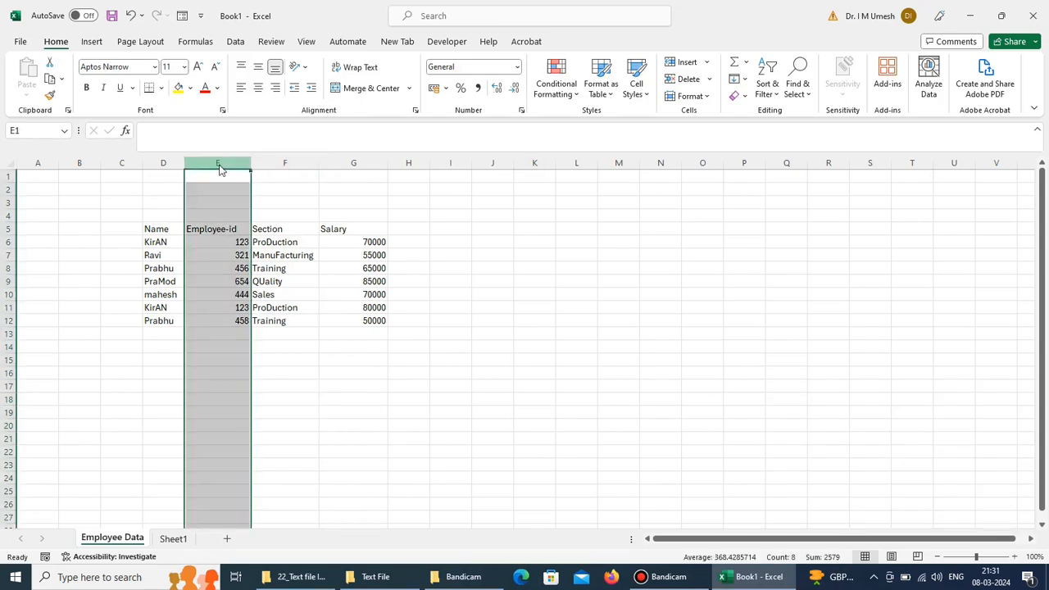
{"action": "right_click", "coordinate": [219, 169]}
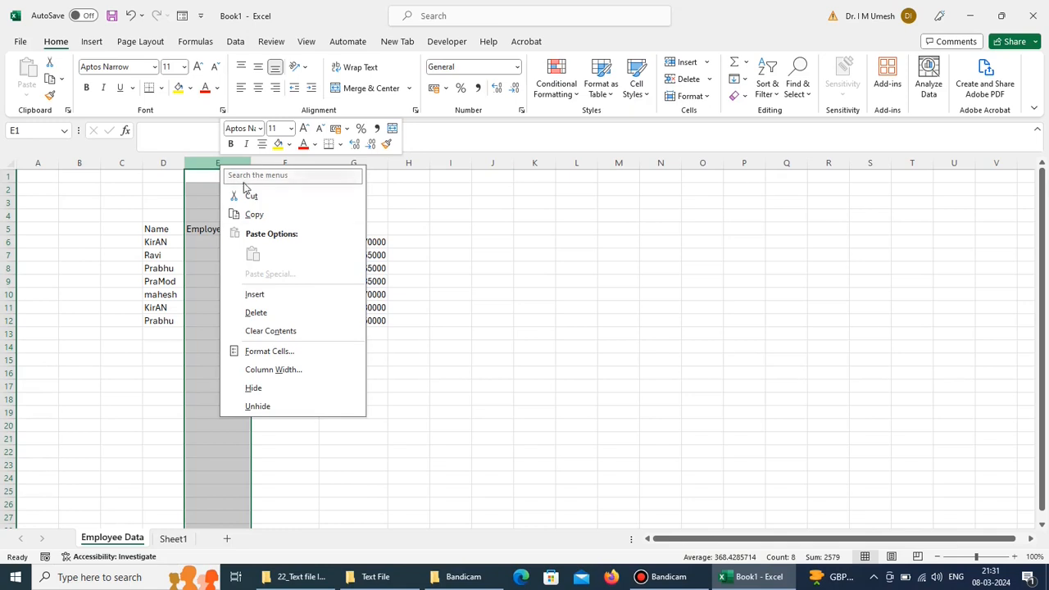
{"action": "left_click", "coordinate": [270, 296]}
{"action": "left_click", "coordinate": [364, 398]}
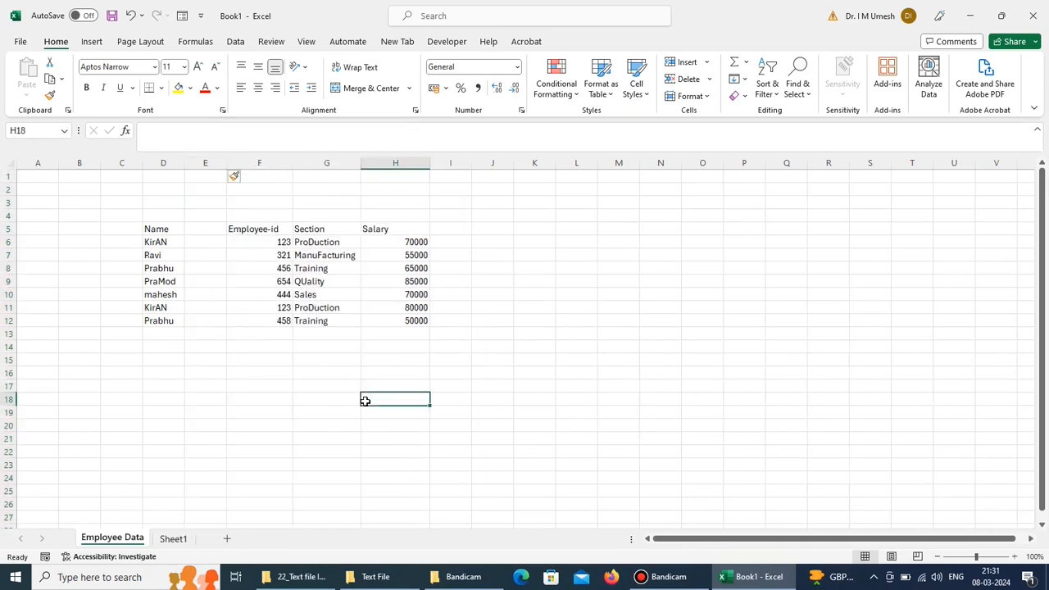
Step: Widen the new column E and enter the heading "Name" in cell E5
{"action": "left_click", "coordinate": [209, 227]}
{"action": "left_click_drag", "start_coordinate": [227, 166], "coordinate": [244, 168]}
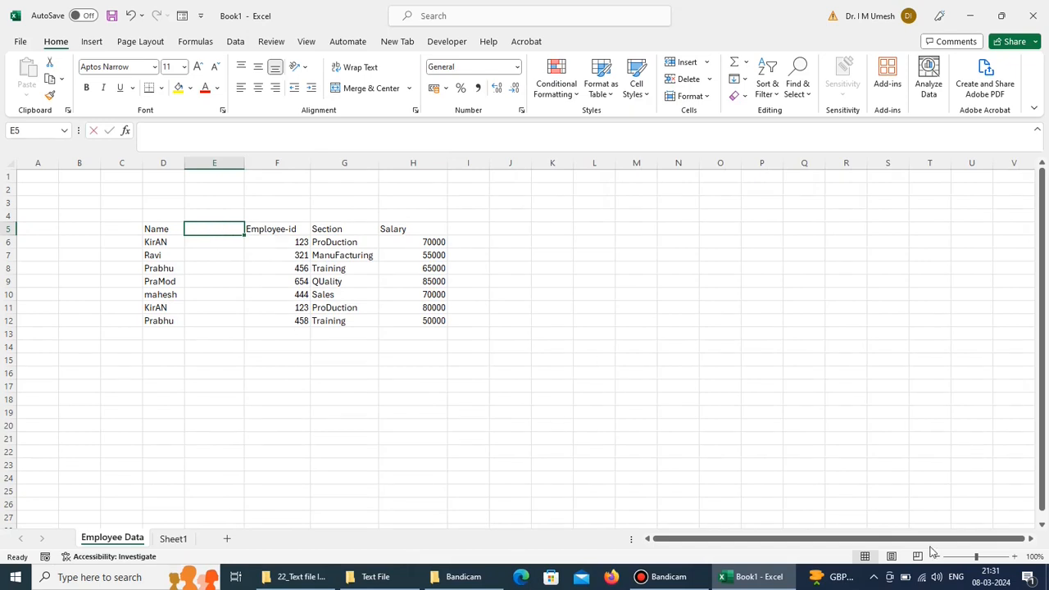
{"action": "type", "text": "Name"}
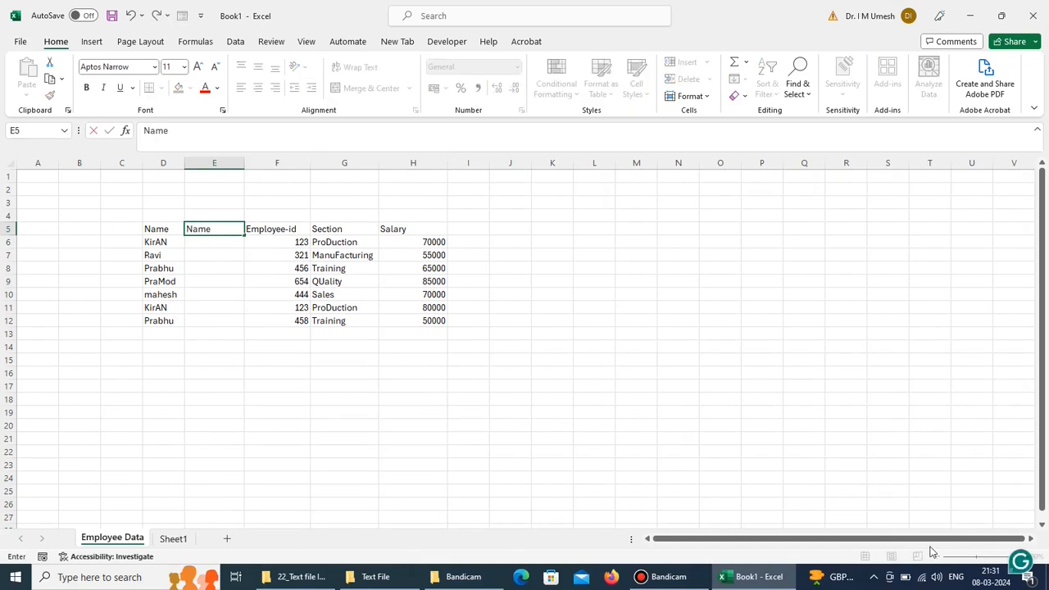
{"action": "key", "text": "Return"}
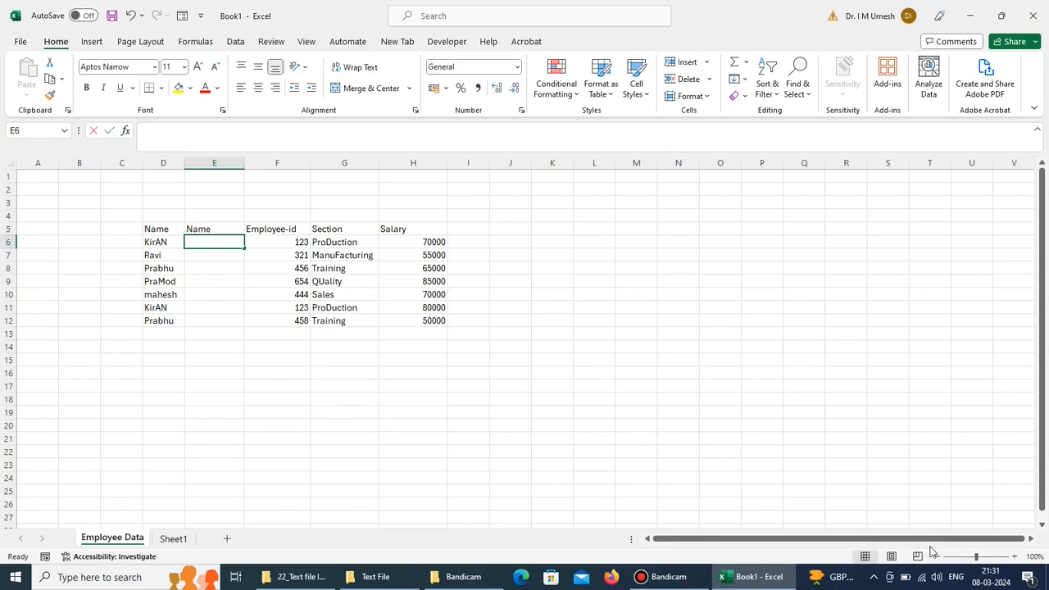
Step: Enter the formula =proper(D6) in cell E6 to convert the first name to proper case
{"action": "type", "text": "="}
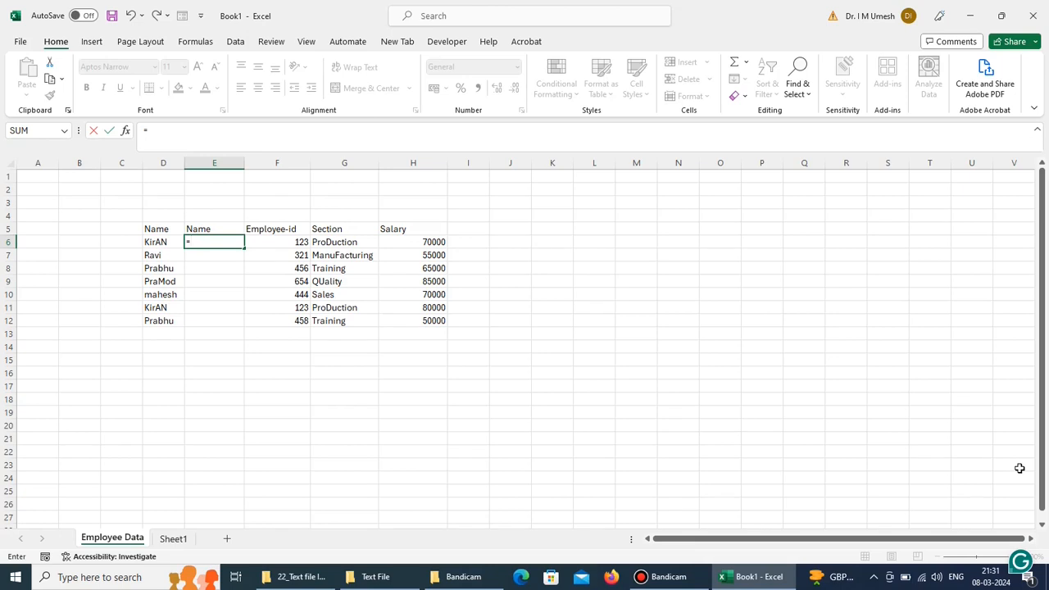
{"action": "type", "text": "p"}
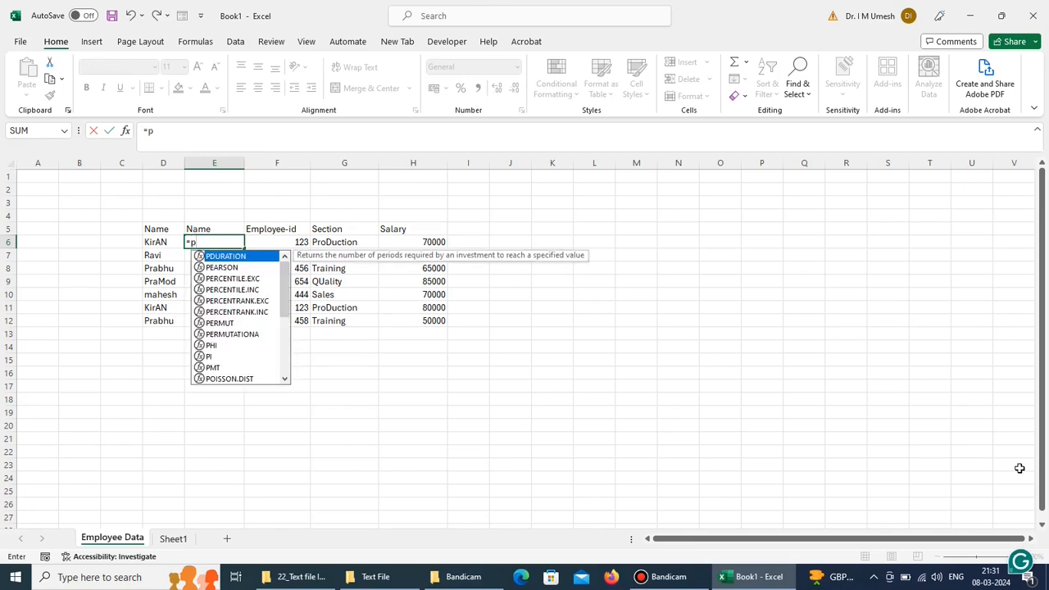
{"action": "type", "text": "roper("}
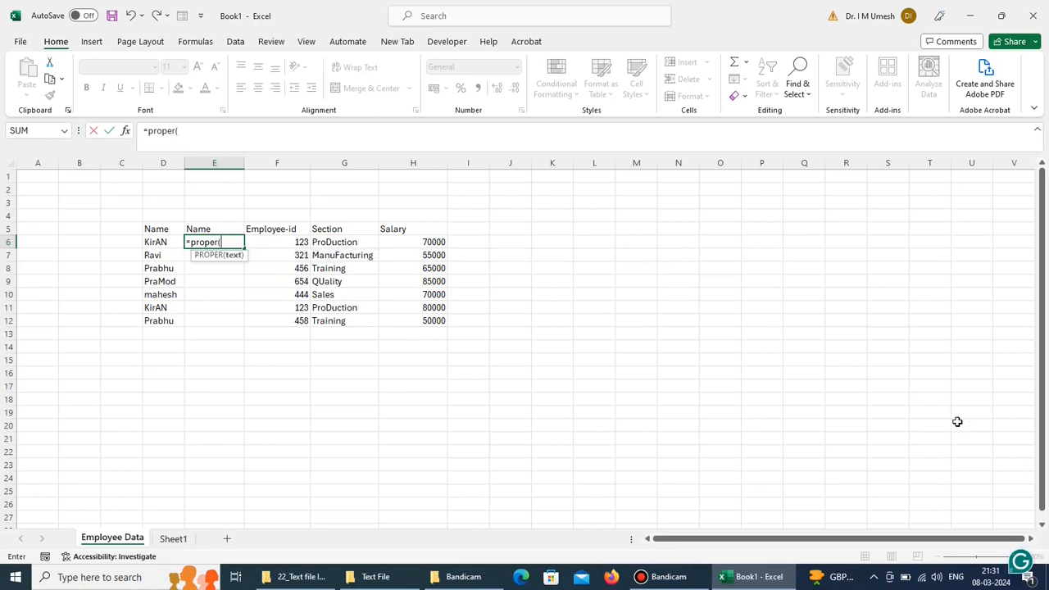
{"action": "left_click", "coordinate": [156, 241]}
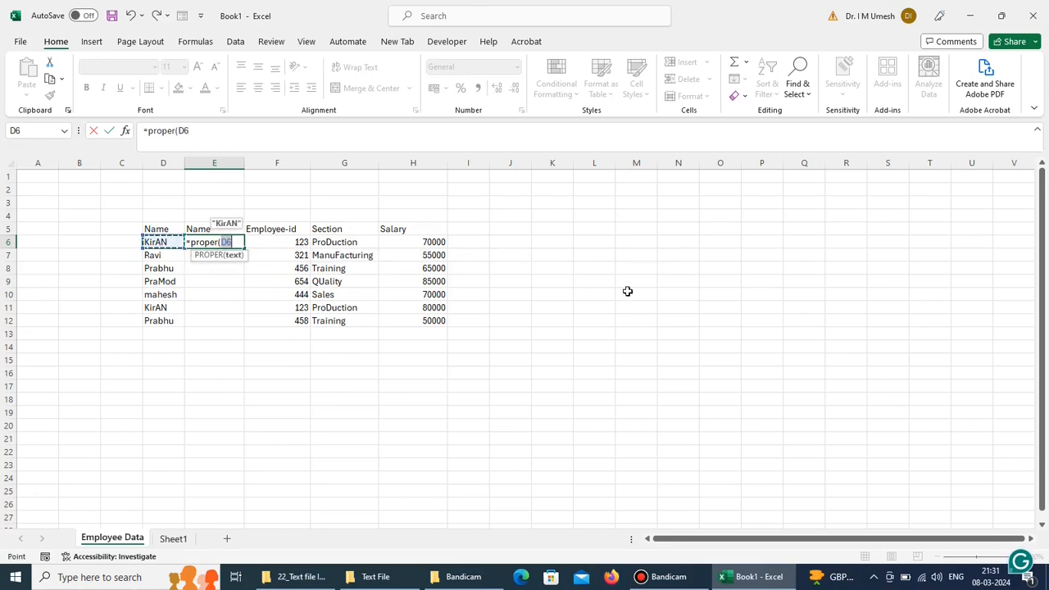
{"action": "type", "text": ")"}
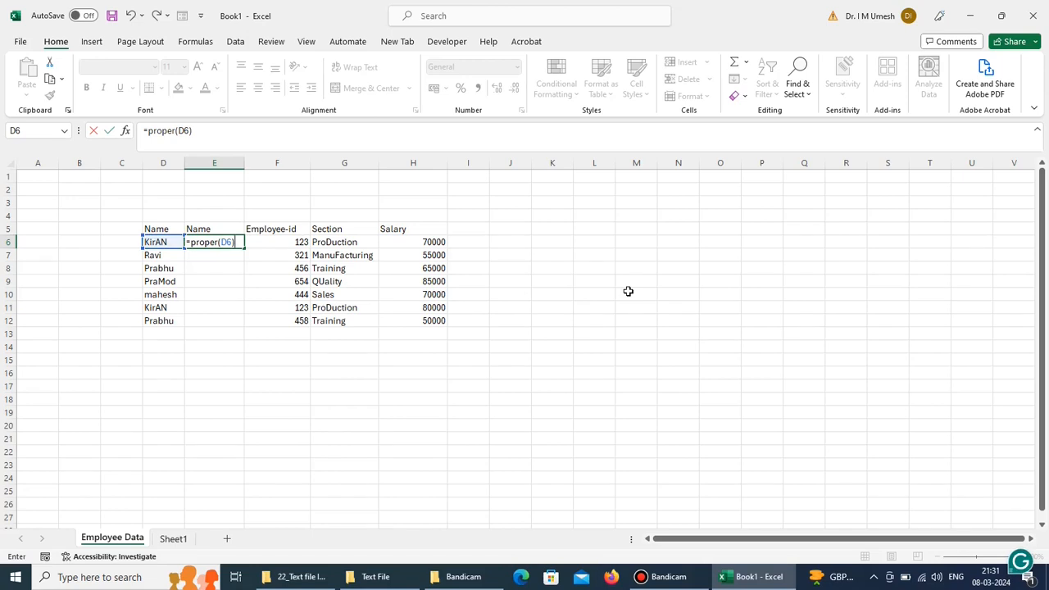
{"action": "key", "text": "Return"}
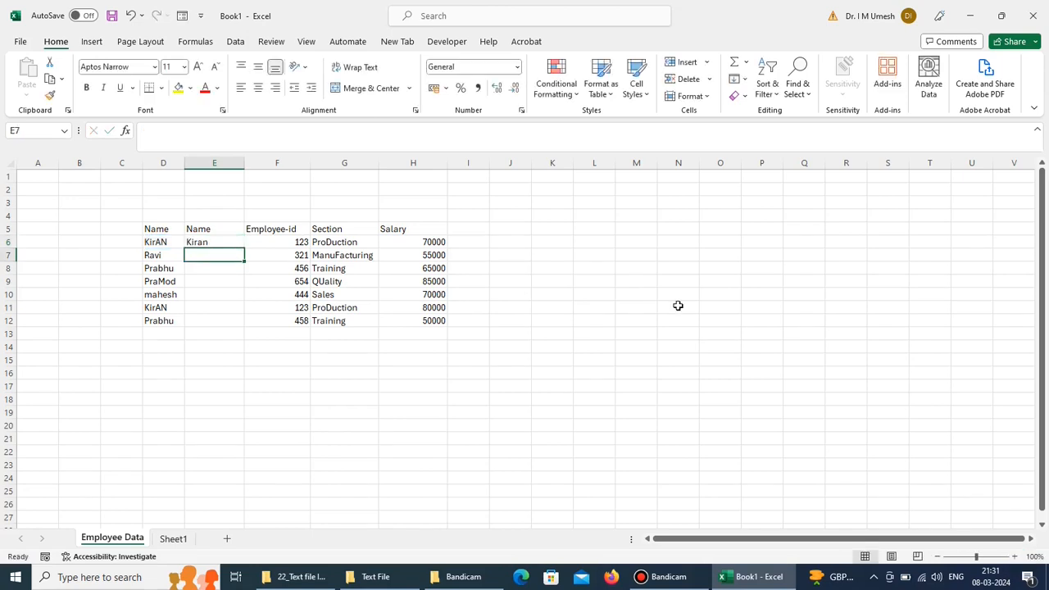
Step: Fill the proper-case formula from E6 down through E12
{"action": "left_click", "coordinate": [243, 245]}
{"action": "left_click_drag", "start_coordinate": [244, 248], "coordinate": [244, 327]}
{"action": "left_click", "coordinate": [324, 409]}
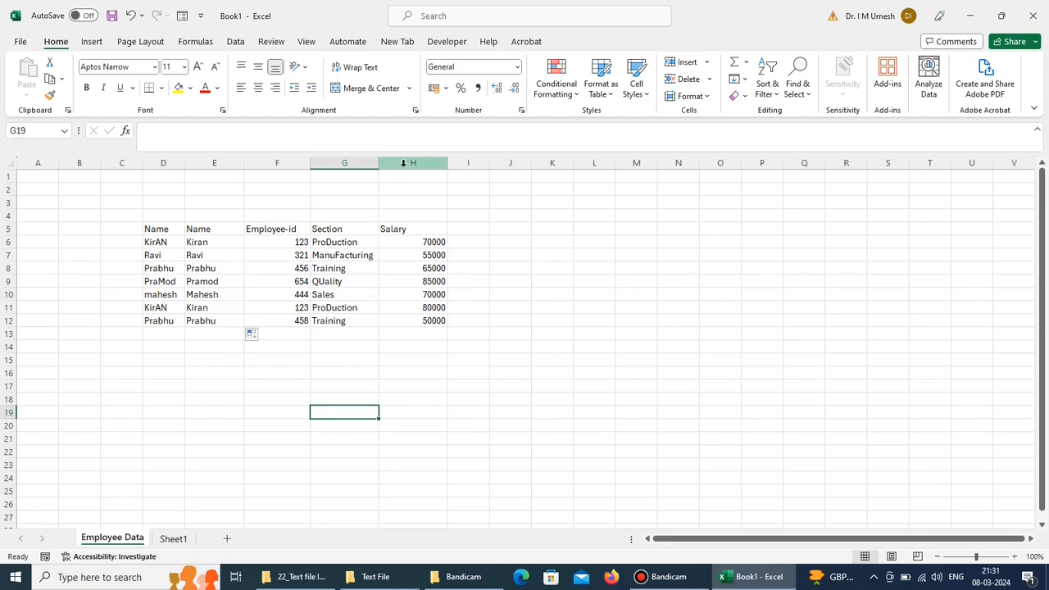
Step: Insert a blank column before the Salary column and enter the heading "Section" in cell H5
{"action": "left_click", "coordinate": [403, 163]}
{"action": "right_click", "coordinate": [403, 163]}
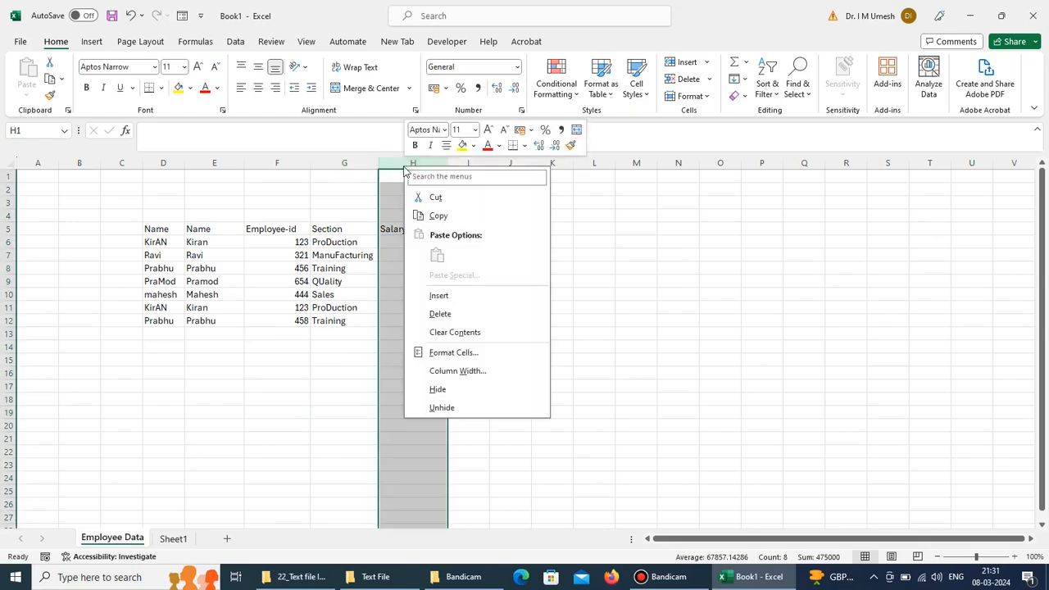
{"action": "left_click", "coordinate": [457, 297]}
{"action": "left_click", "coordinate": [459, 337]}
{"action": "left_click", "coordinate": [423, 245]}
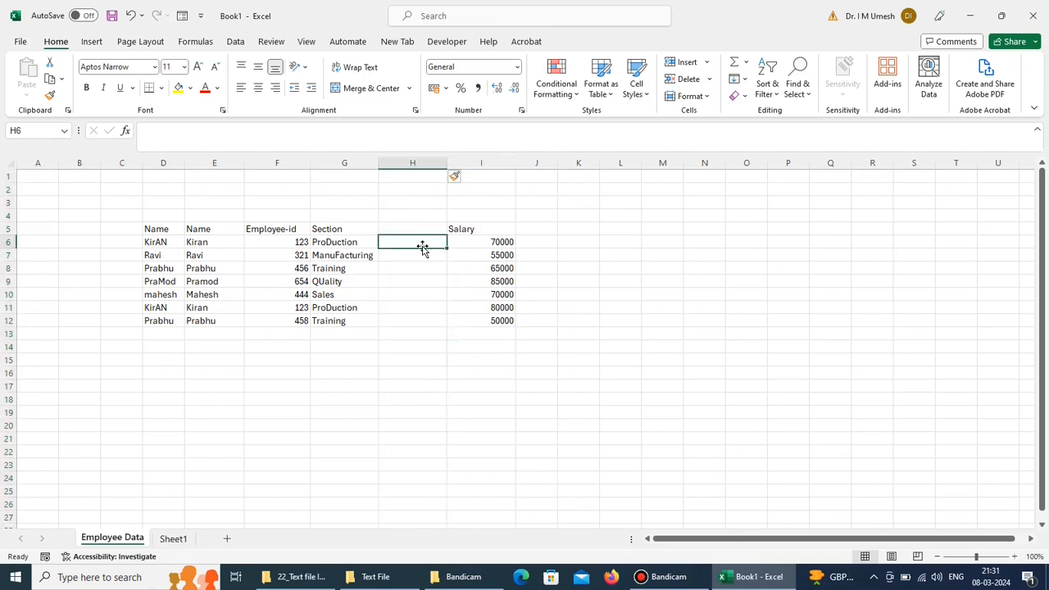
{"action": "left_click", "coordinate": [409, 227]}
{"action": "type", "text": "Section"}
{"action": "key", "text": "Return"}
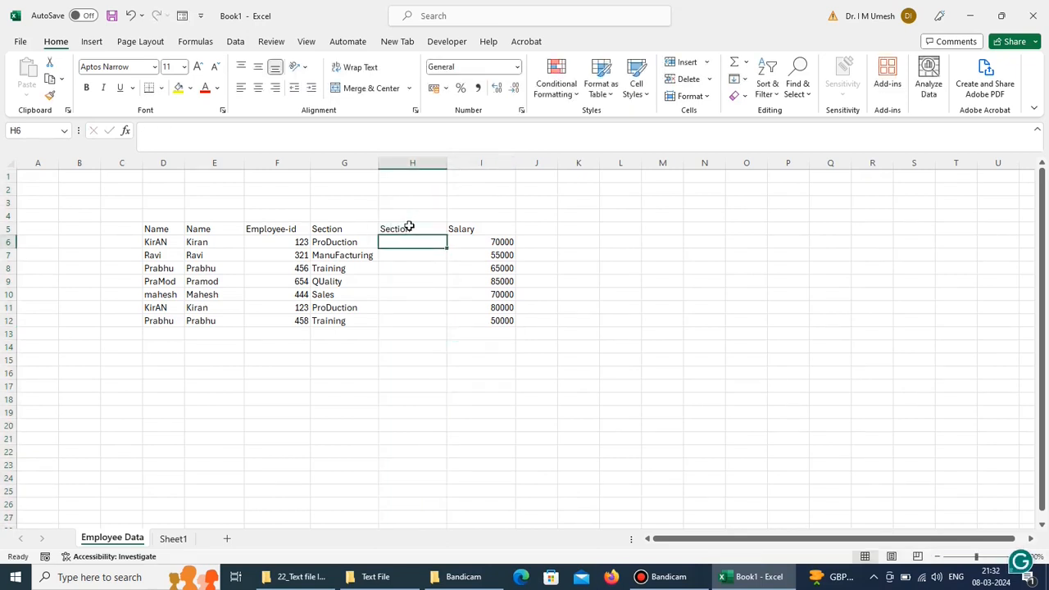
Step: Enter the formula =proper(G6) in cell H6 to convert the first section entry to proper case
{"action": "type", "text": "=p"}
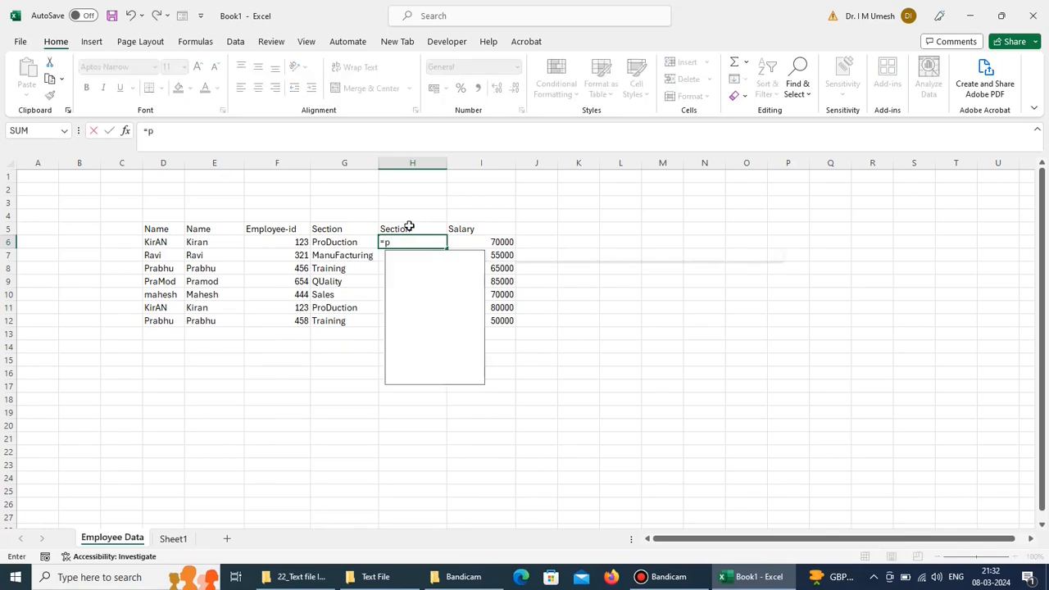
{"action": "type", "text": "roper("}
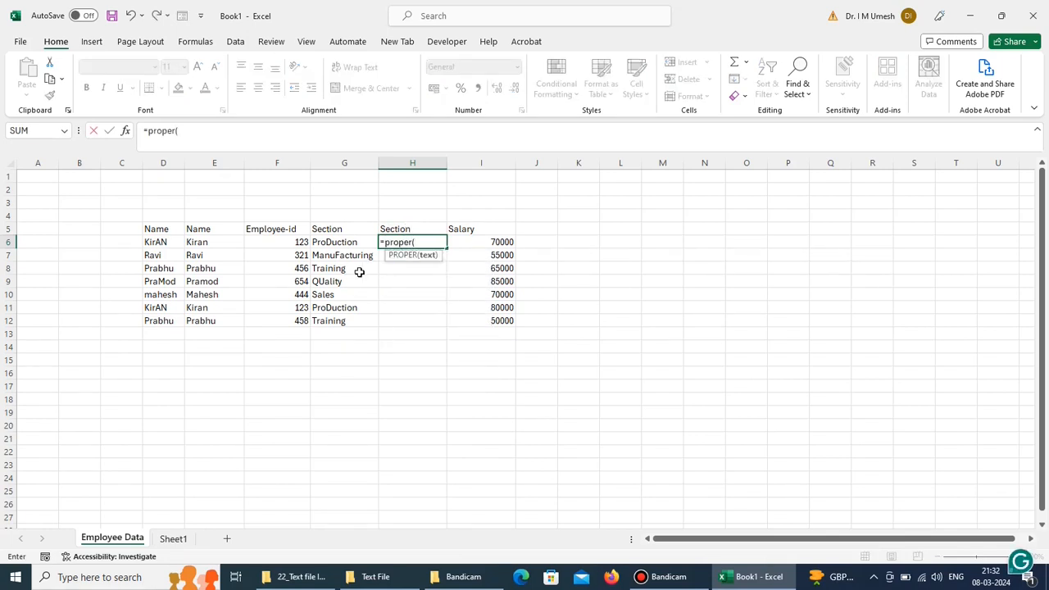
{"action": "left_click", "coordinate": [351, 244]}
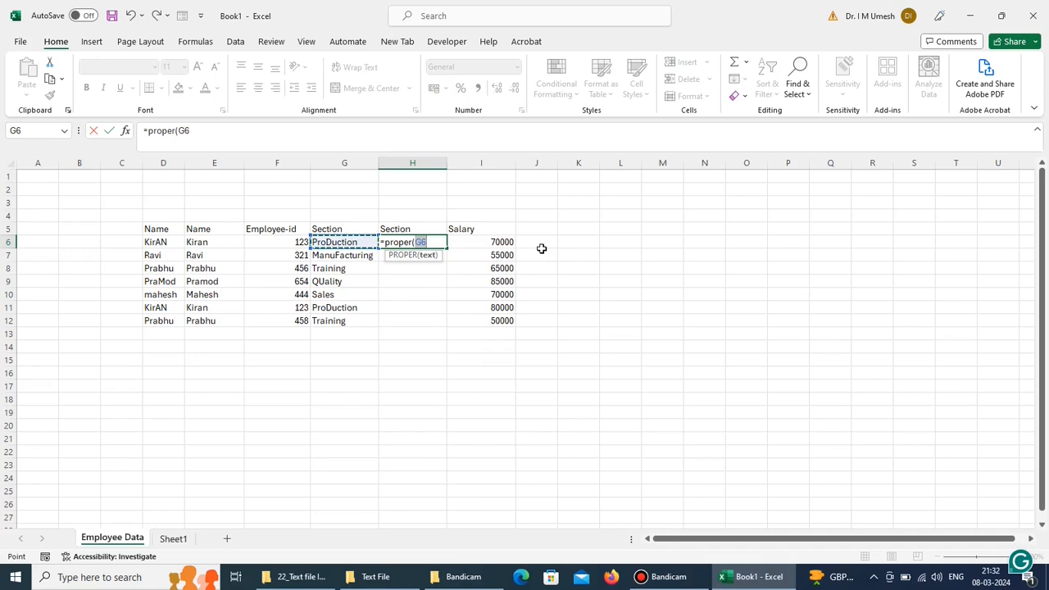
{"action": "type", "text": ")"}
{"action": "key", "text": "Return"}
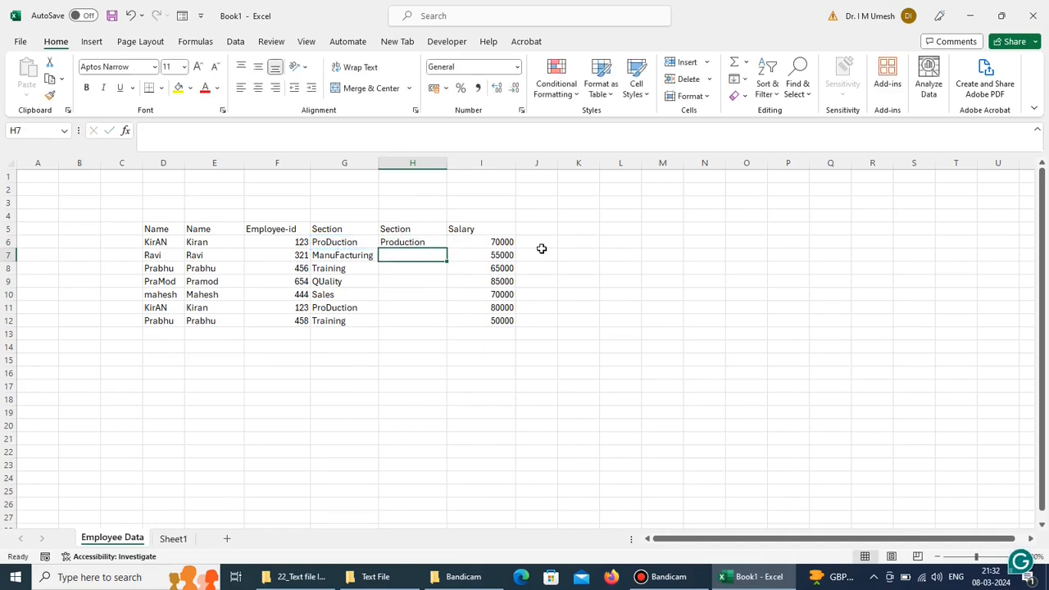
Step: Fill the proper-case formula from H6 down through H12
{"action": "left_click", "coordinate": [402, 242]}
{"action": "left_click_drag", "start_coordinate": [447, 248], "coordinate": [446, 325]}
{"action": "left_click", "coordinate": [470, 411]}
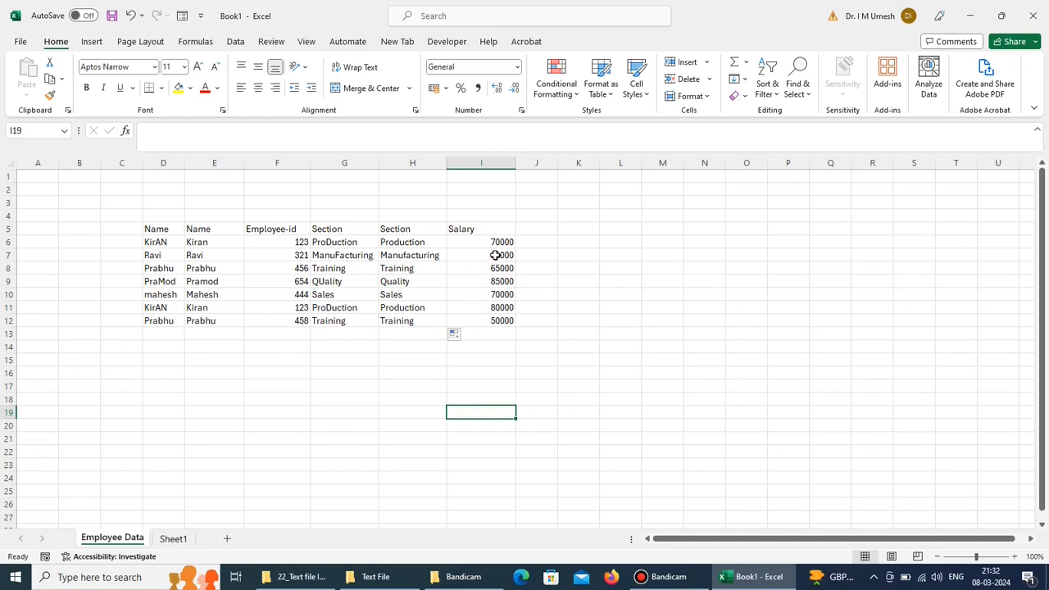
Step: Format the salaries in I6:I12 as Currency with the ₹ symbol, two decimals and unsigned red negative numbers
{"action": "left_click_drag", "start_coordinate": [490, 242], "coordinate": [497, 324]}
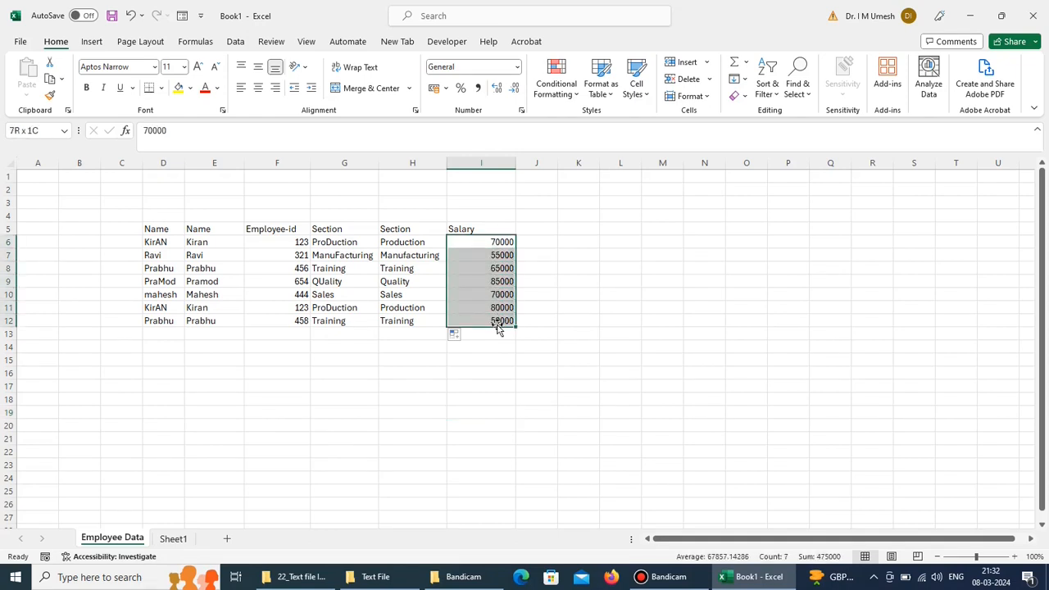
{"action": "right_click", "coordinate": [477, 280]}
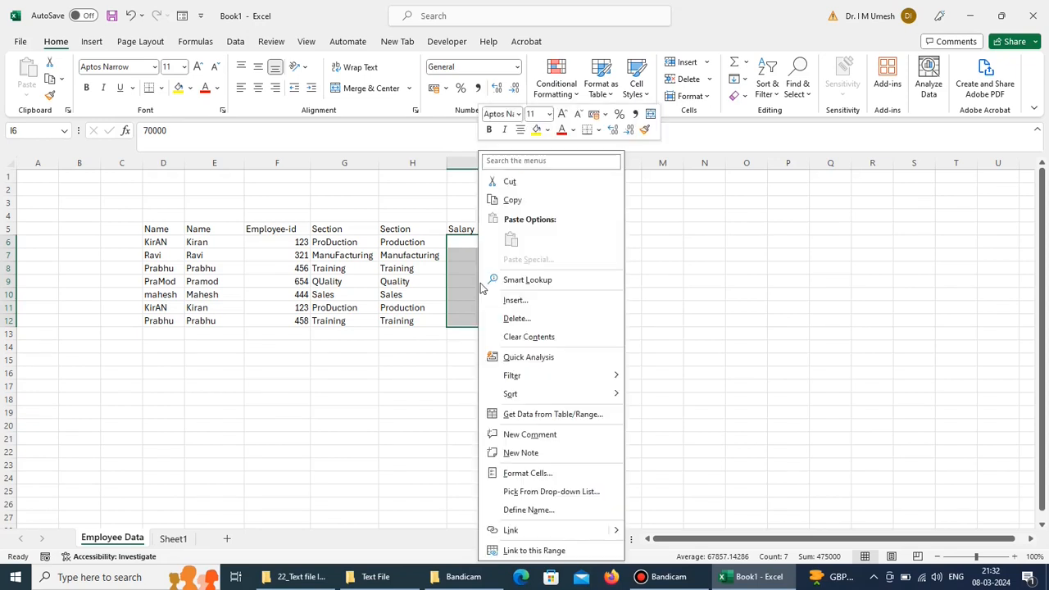
{"action": "left_click", "coordinate": [529, 474]}
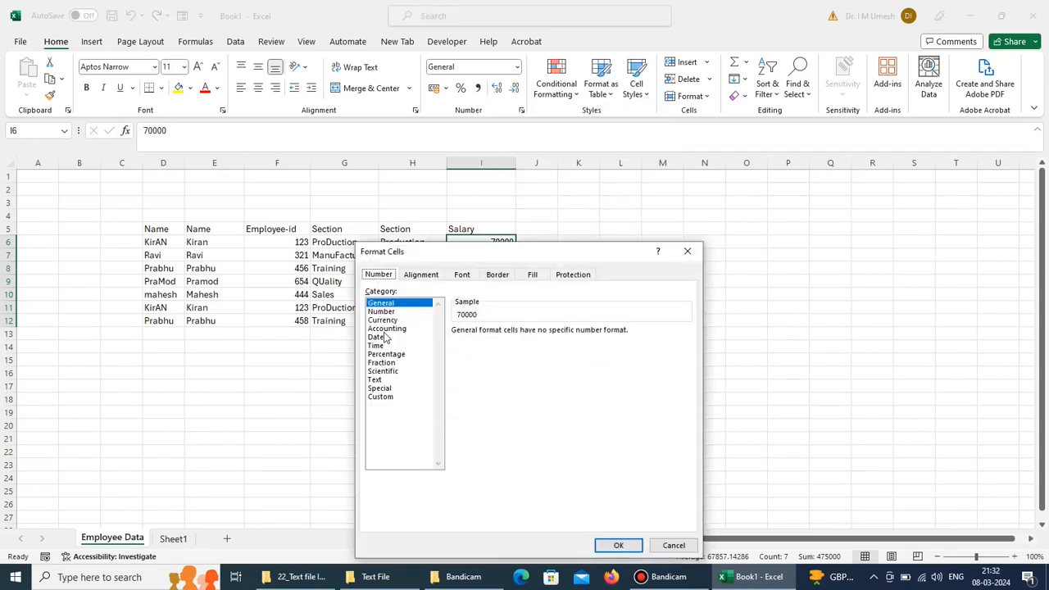
{"action": "left_click", "coordinate": [384, 321]}
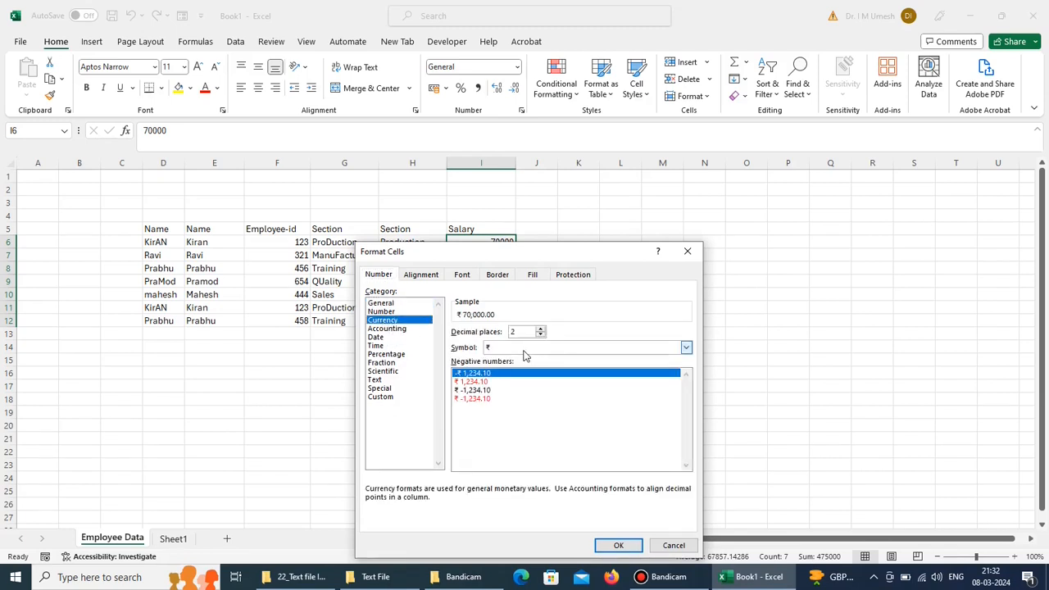
{"action": "left_click", "coordinate": [463, 381]}
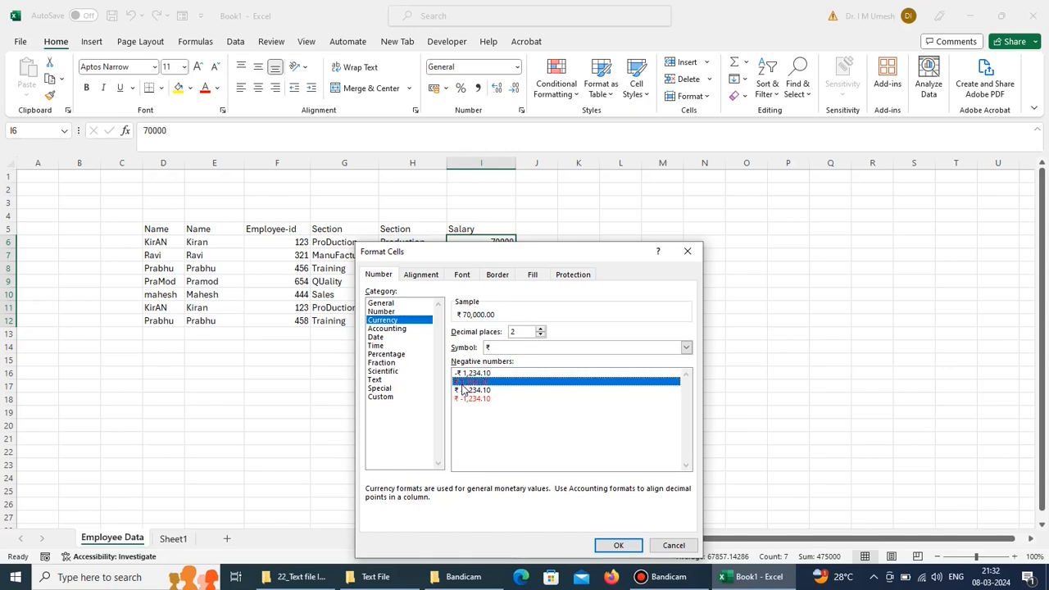
{"action": "left_click", "coordinate": [614, 544]}
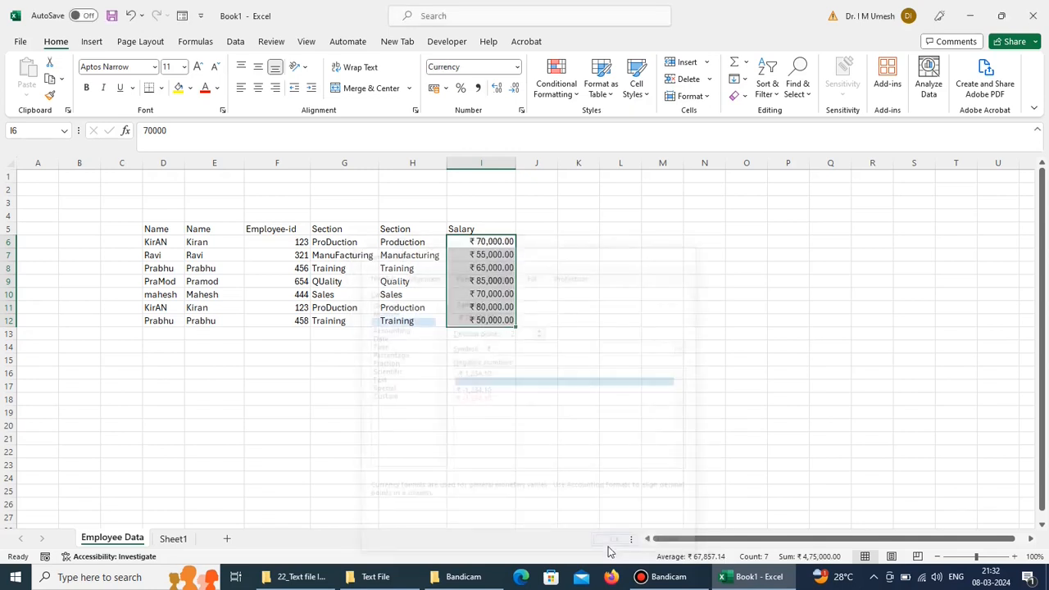
{"action": "left_click", "coordinate": [623, 331]}
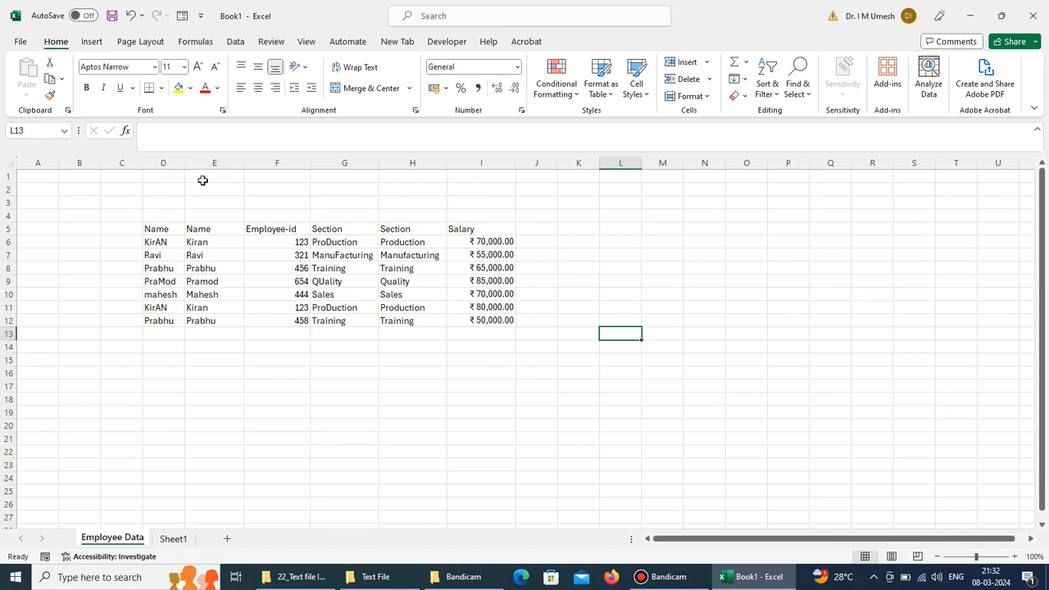
Step: Try deleting the original Name column D, and undo the deletion
{"action": "right_click", "coordinate": [163, 163]}
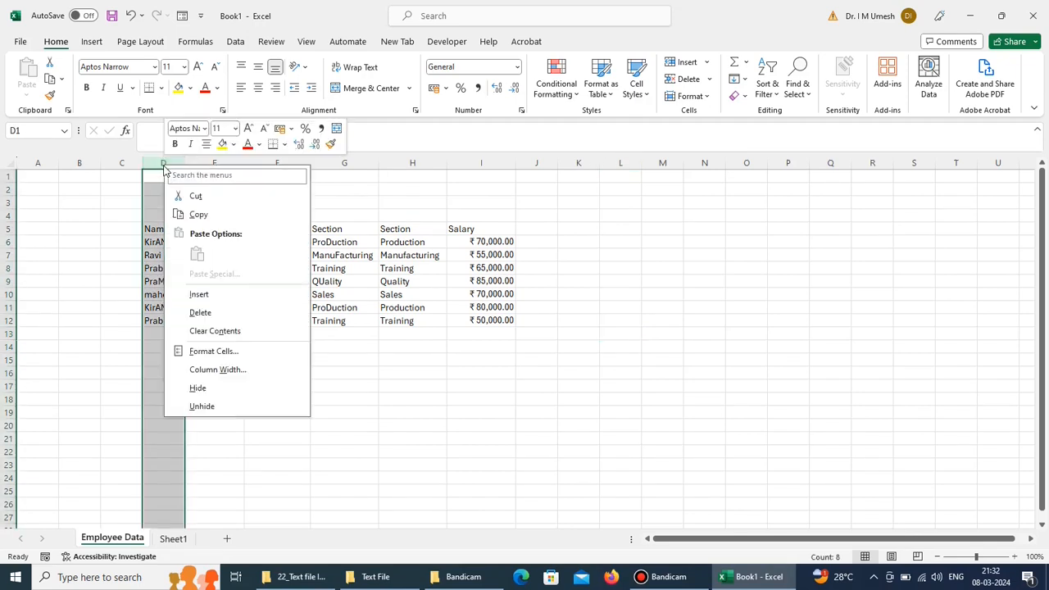
{"action": "left_click", "coordinate": [210, 313]}
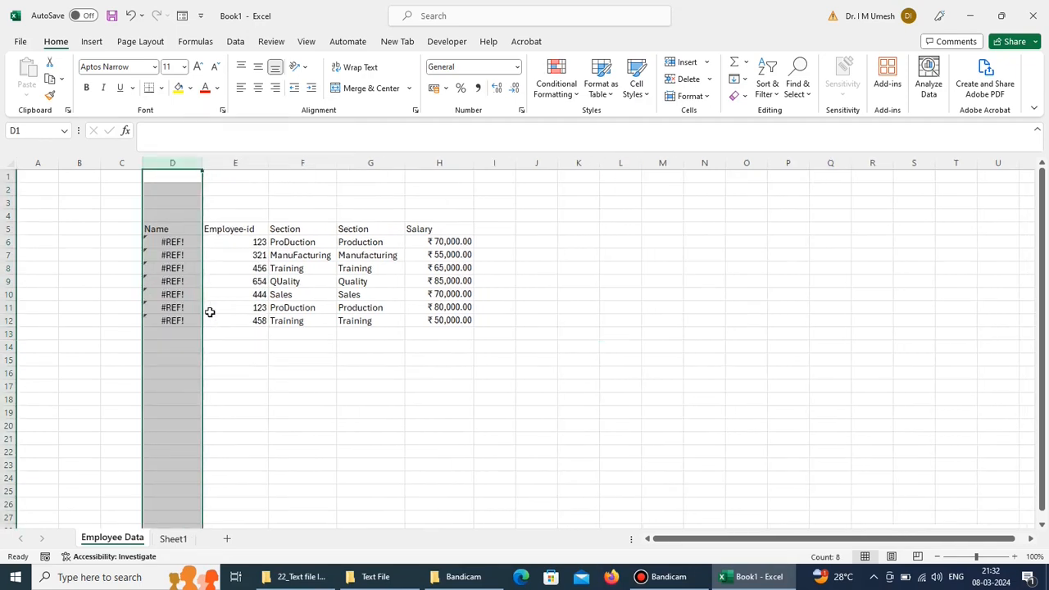
{"action": "key", "text": "ctrl+z"}
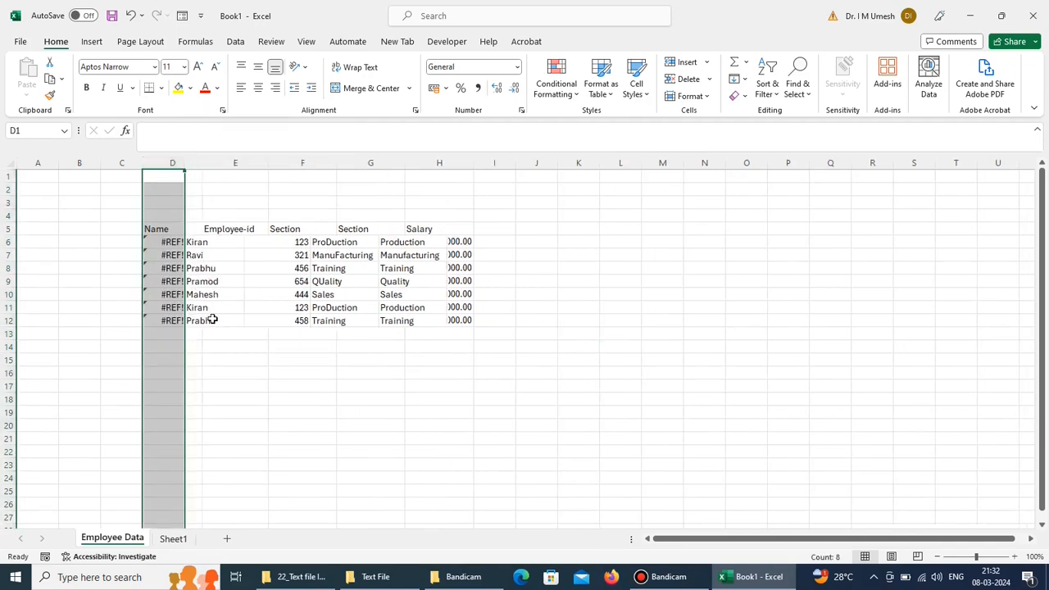
{"action": "left_click", "coordinate": [278, 385]}
Step: Insert a blank column before the Employee-id column
{"action": "right_click", "coordinate": [276, 163]}
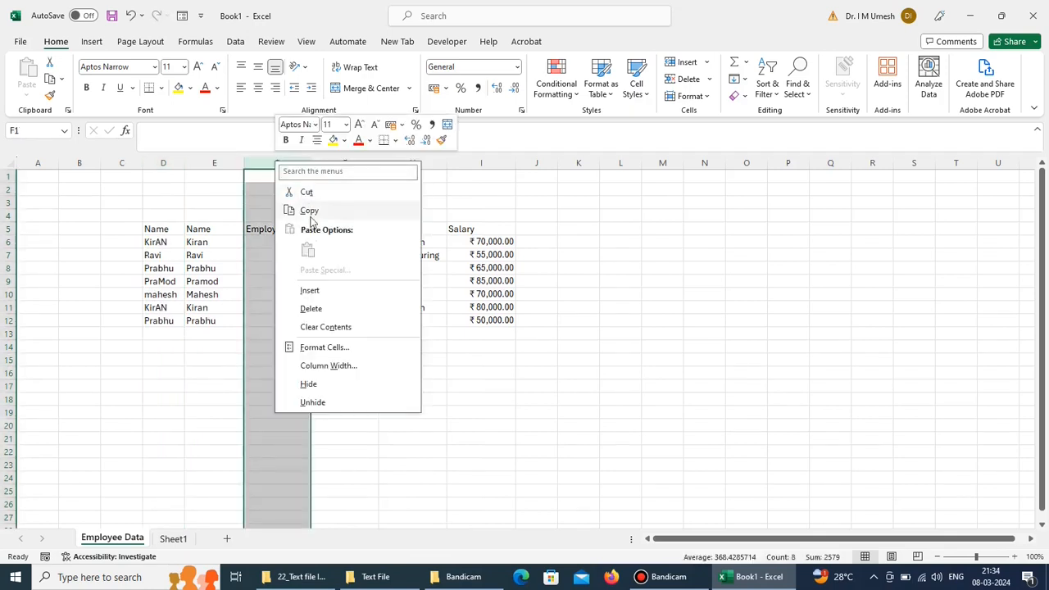
{"action": "left_click", "coordinate": [310, 291]}
{"action": "left_click", "coordinate": [422, 466]}
Step: Copy the proper-case names in E5:E12 and paste them as values into the blank column starting at F5
{"action": "left_click_drag", "start_coordinate": [220, 228], "coordinate": [214, 321]}
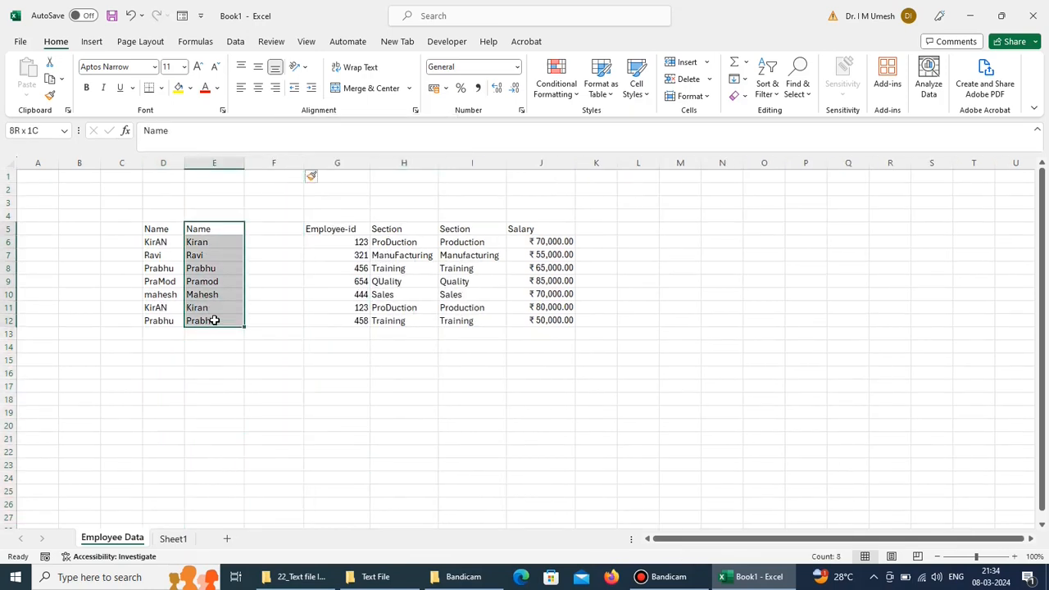
{"action": "right_click", "coordinate": [216, 275]}
{"action": "left_click", "coordinate": [266, 176]}
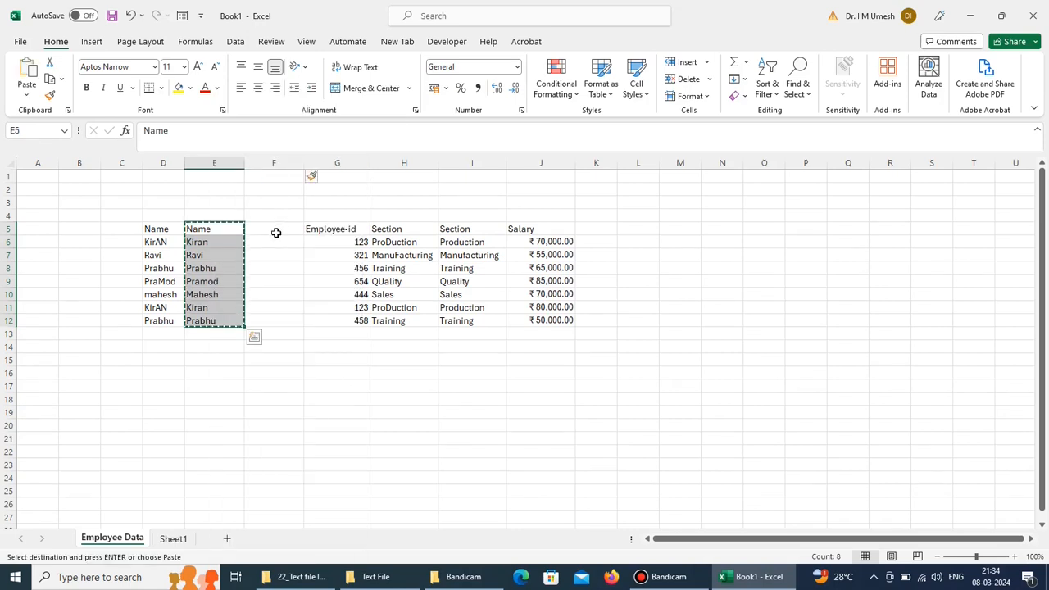
{"action": "right_click", "coordinate": [276, 232]}
{"action": "left_click", "coordinate": [328, 241]}
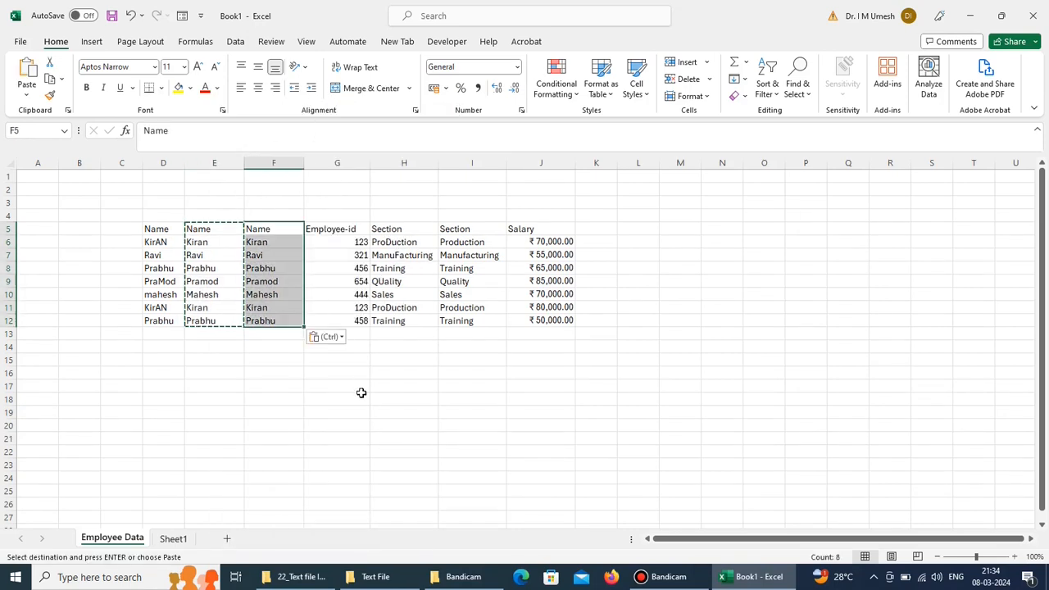
{"action": "left_click", "coordinate": [363, 396]}
Step: Delete columns D and E holding the original names and the name formulas
{"action": "left_click_drag", "start_coordinate": [221, 162], "coordinate": [165, 164]}
{"action": "right_click", "coordinate": [166, 166]}
{"action": "left_click", "coordinate": [202, 314]}
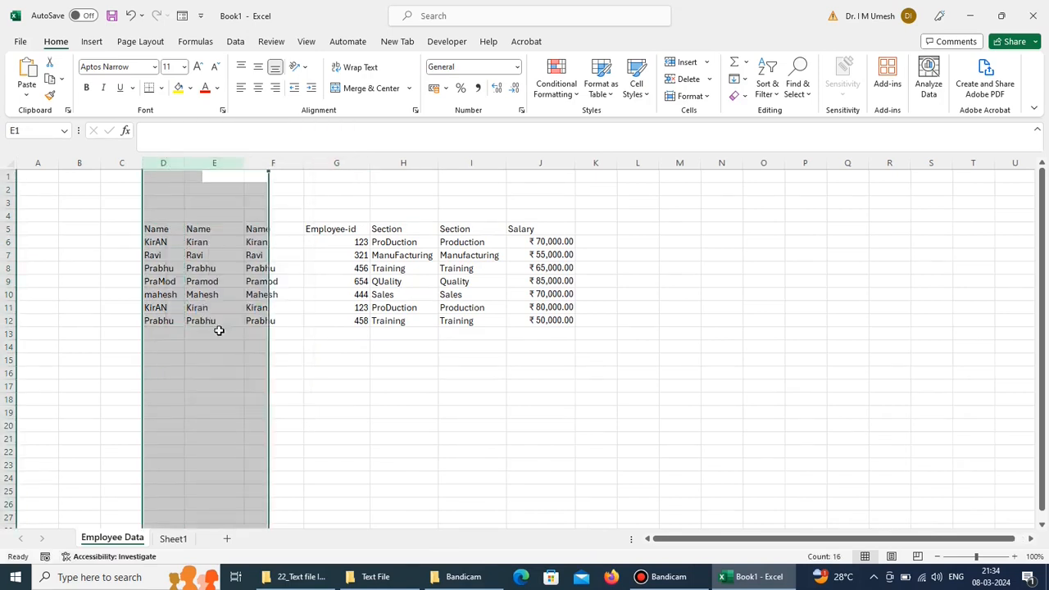
{"action": "left_click", "coordinate": [272, 398]}
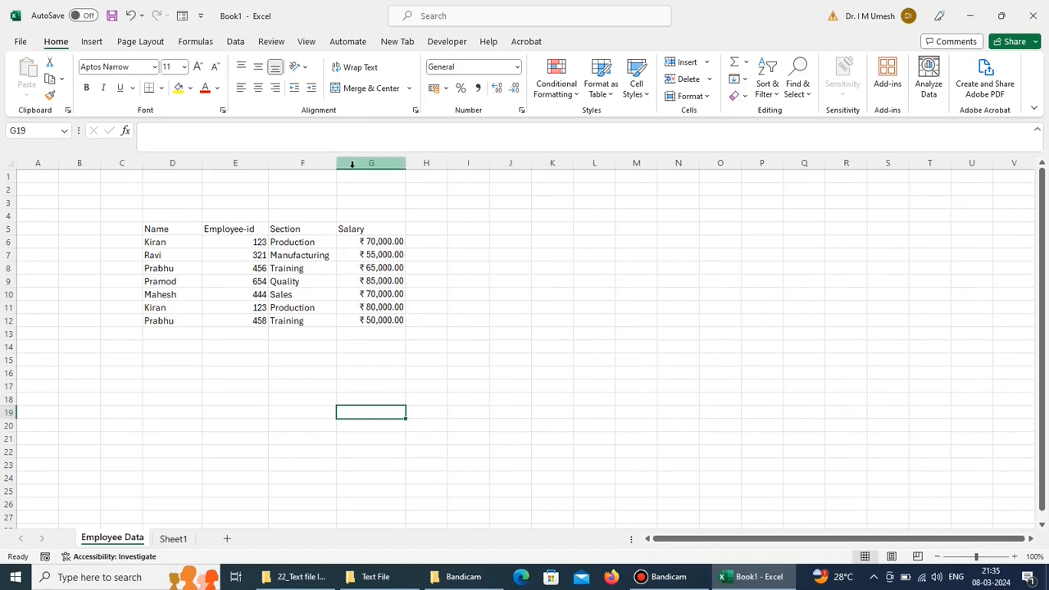
Step: Widen the Section and Salary columns, F and G, slightly
{"action": "left_click_drag", "start_coordinate": [338, 164], "coordinate": [345, 164]}
{"action": "left_click_drag", "start_coordinate": [417, 164], "coordinate": [418, 164]}
{"action": "left_click", "coordinate": [305, 400]}
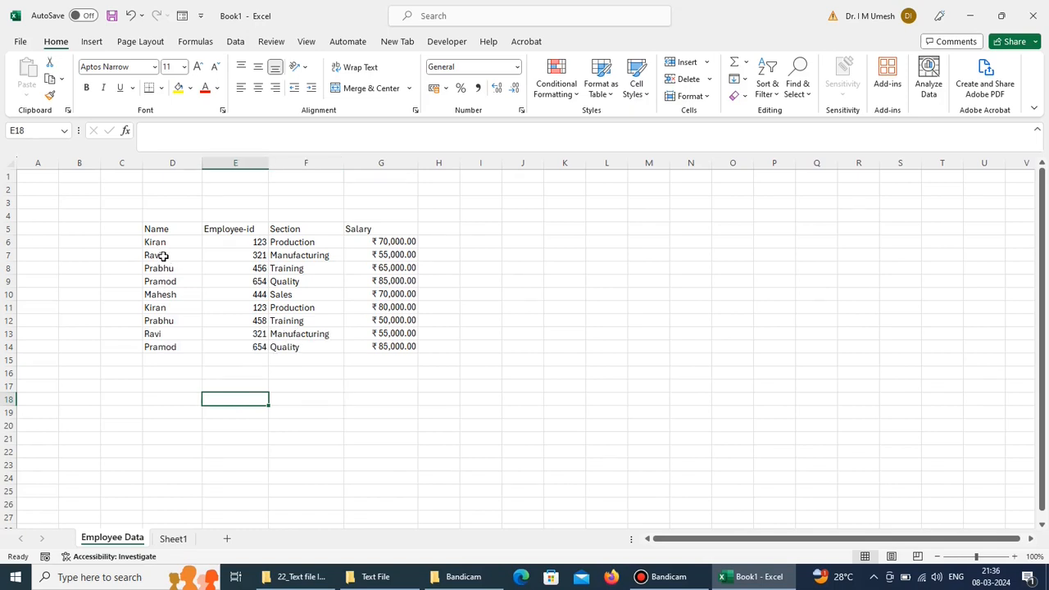
Step: Compare row 7 with row 13 and row 9 with row 14 to examine the employee table for duplicate records
{"action": "left_click_drag", "start_coordinate": [163, 257], "coordinate": [393, 257]}
{"action": "left_click_drag", "start_coordinate": [174, 336], "coordinate": [363, 336]}
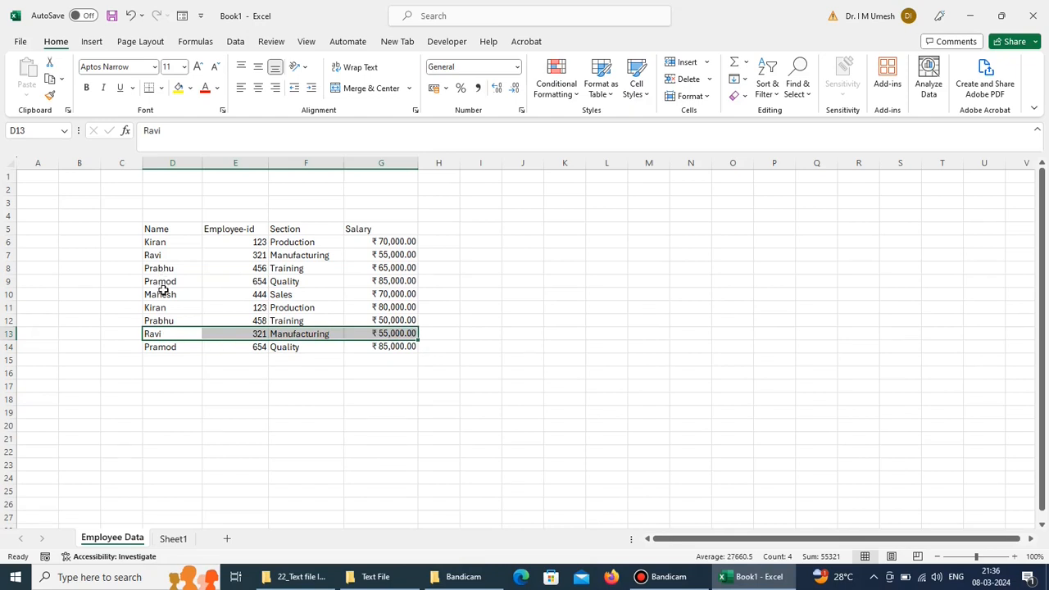
{"action": "left_click_drag", "start_coordinate": [163, 289], "coordinate": [350, 278]}
{"action": "left_click", "coordinate": [323, 283]}
{"action": "left_click_drag", "start_coordinate": [181, 280], "coordinate": [421, 283]}
{"action": "left_click_drag", "start_coordinate": [168, 347], "coordinate": [381, 348]}
{"action": "left_click", "coordinate": [387, 412]}
Step: Remove duplicate records from the employee table D5:G14, comparing only the Employee-id column and treating the first row as headers
{"action": "left_click_drag", "start_coordinate": [166, 234], "coordinate": [381, 344]}
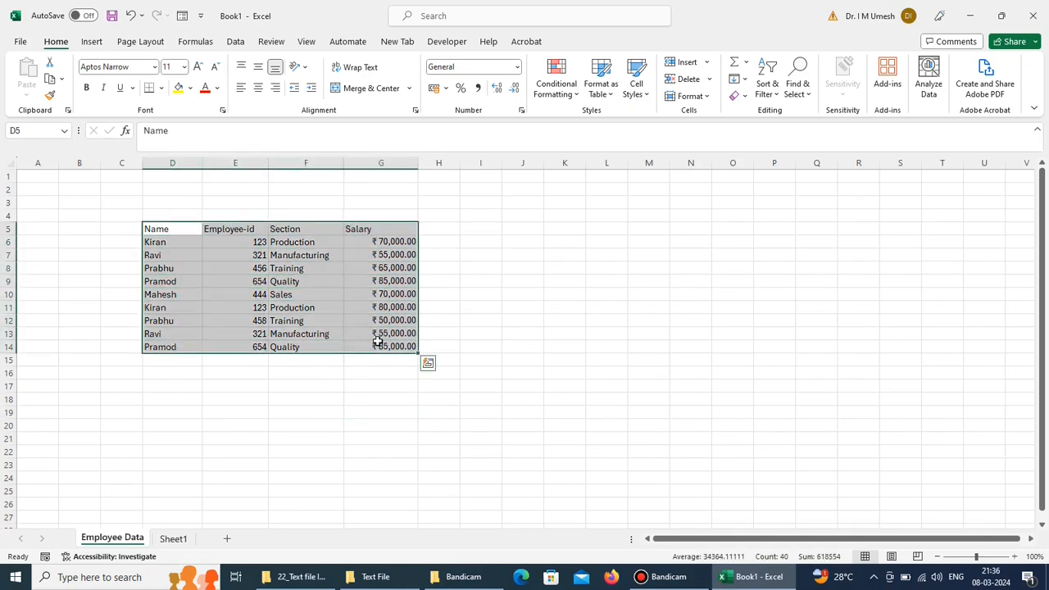
{"action": "left_click", "coordinate": [236, 42]}
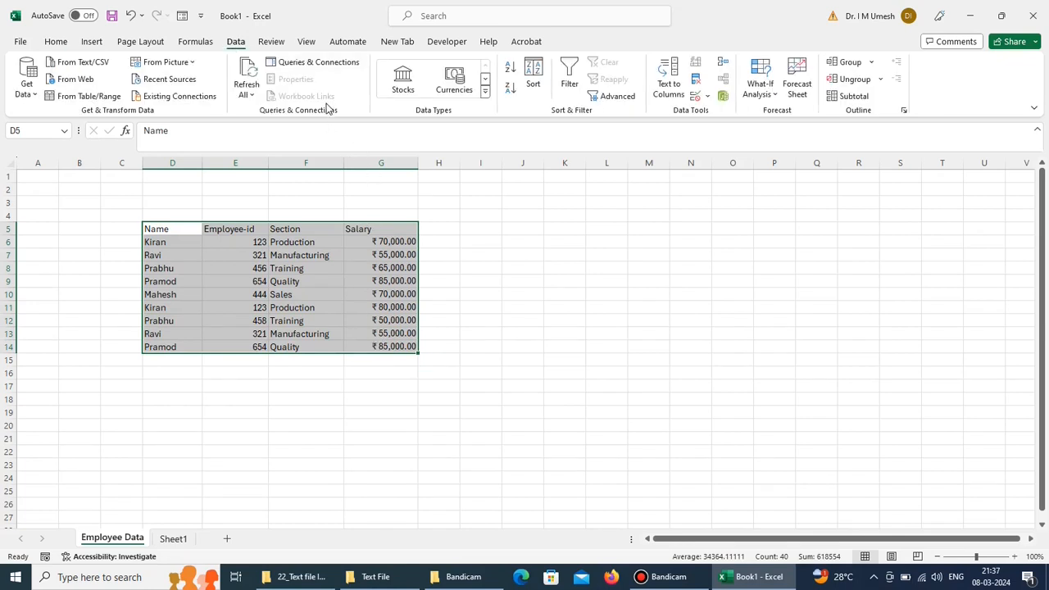
{"action": "left_click", "coordinate": [696, 82]}
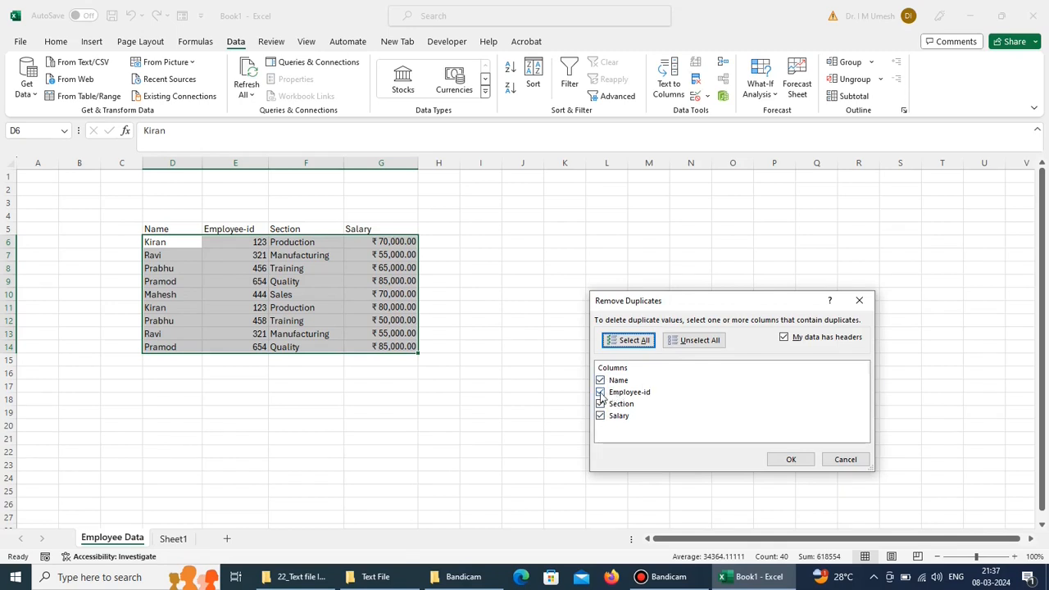
{"action": "left_click", "coordinate": [600, 393]}
{"action": "left_click", "coordinate": [601, 404]}
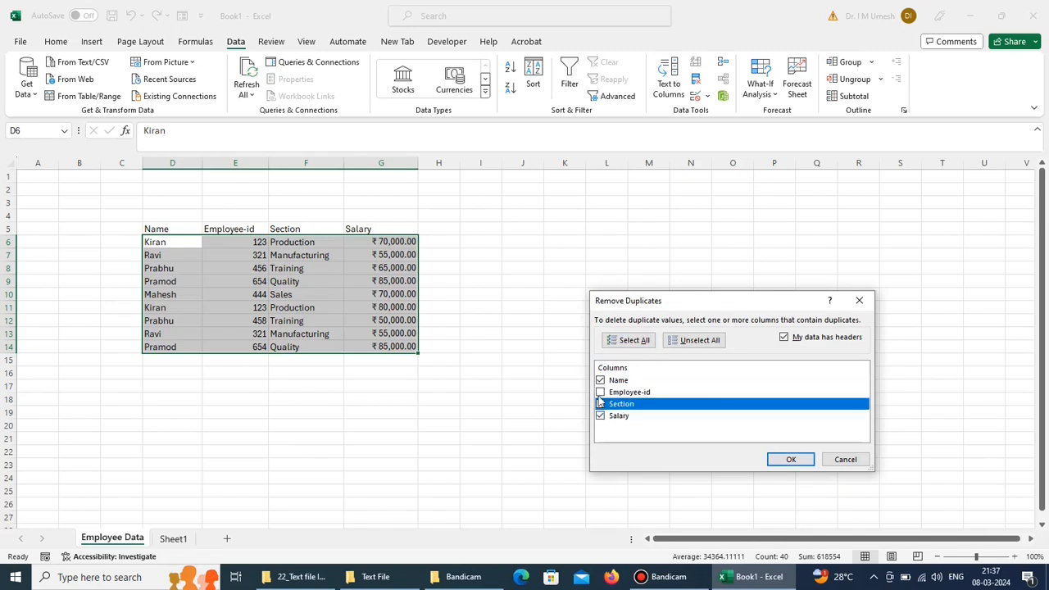
{"action": "left_click", "coordinate": [600, 380]}
{"action": "left_click", "coordinate": [600, 392]}
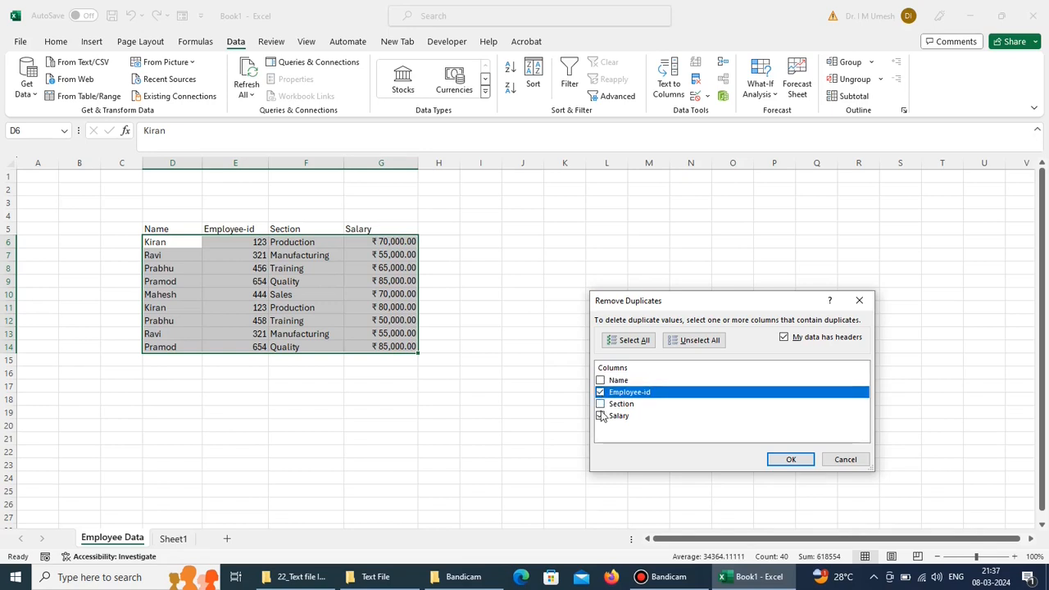
{"action": "left_click", "coordinate": [601, 418]}
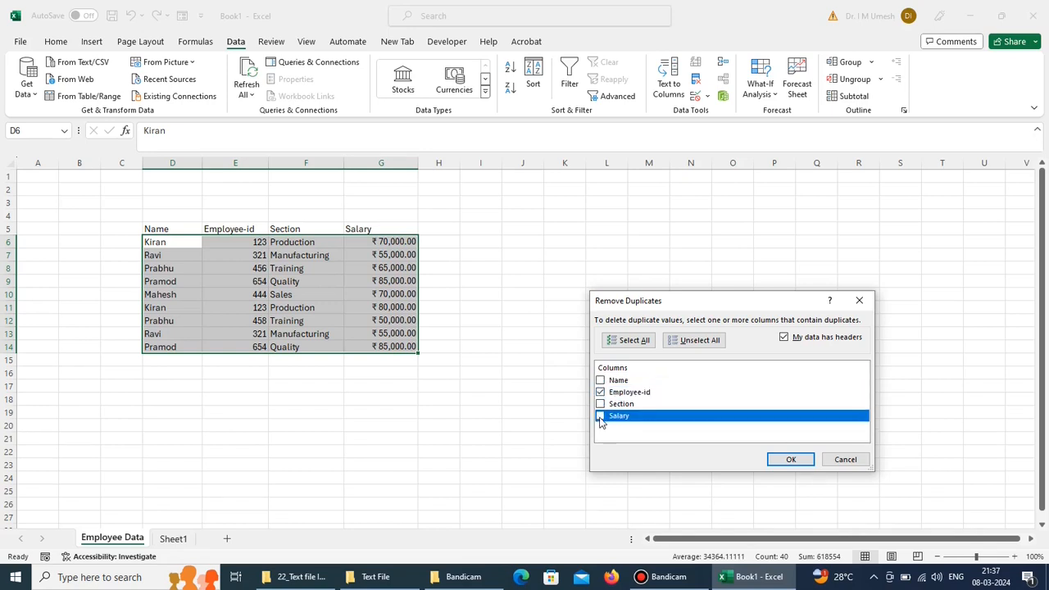
{"action": "left_click", "coordinate": [779, 462]}
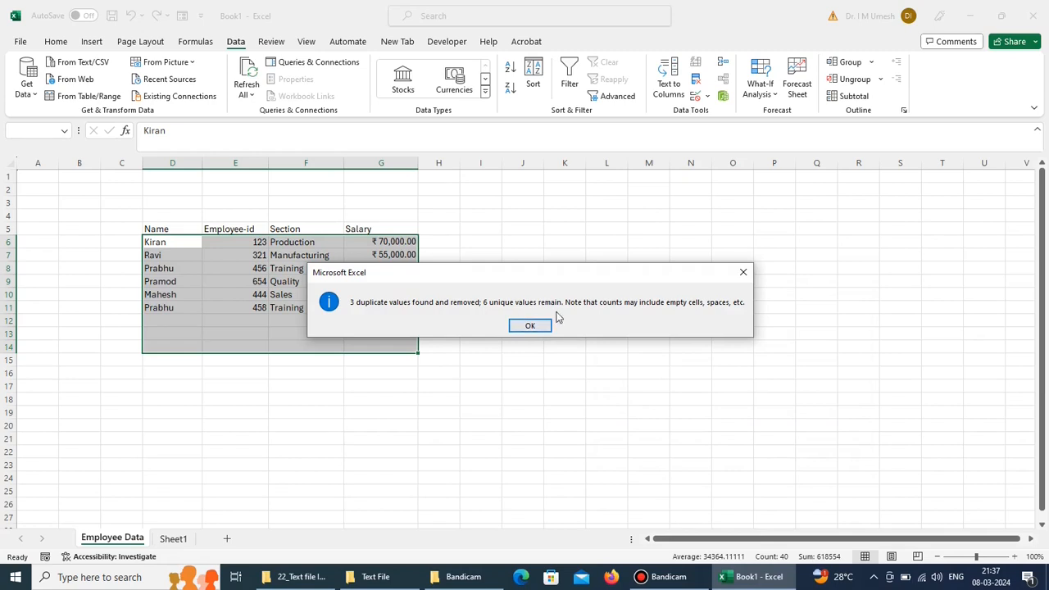
{"action": "left_click", "coordinate": [531, 325]}
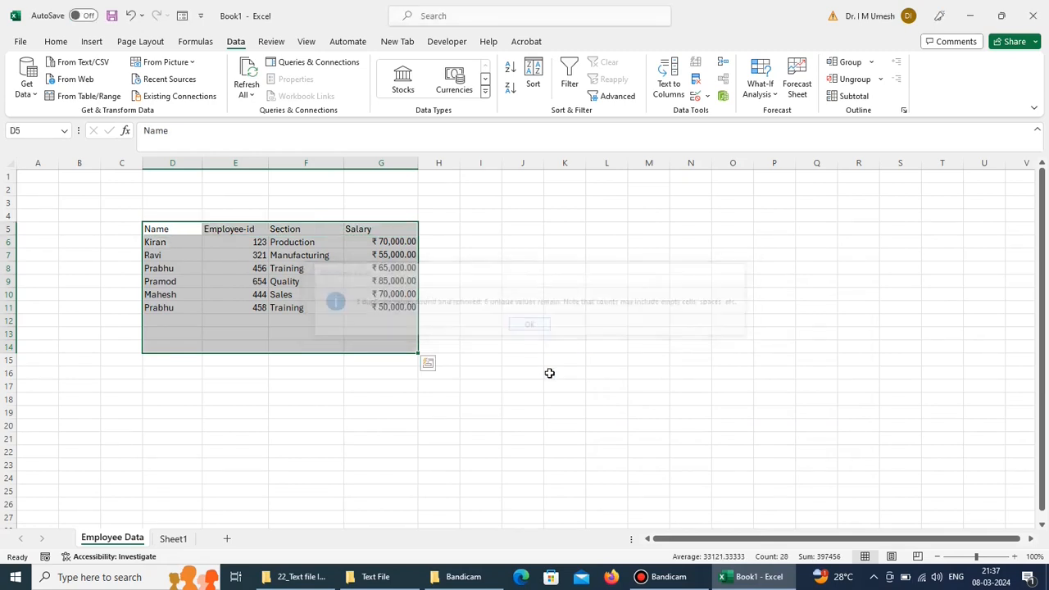
{"action": "left_click", "coordinate": [548, 373]}
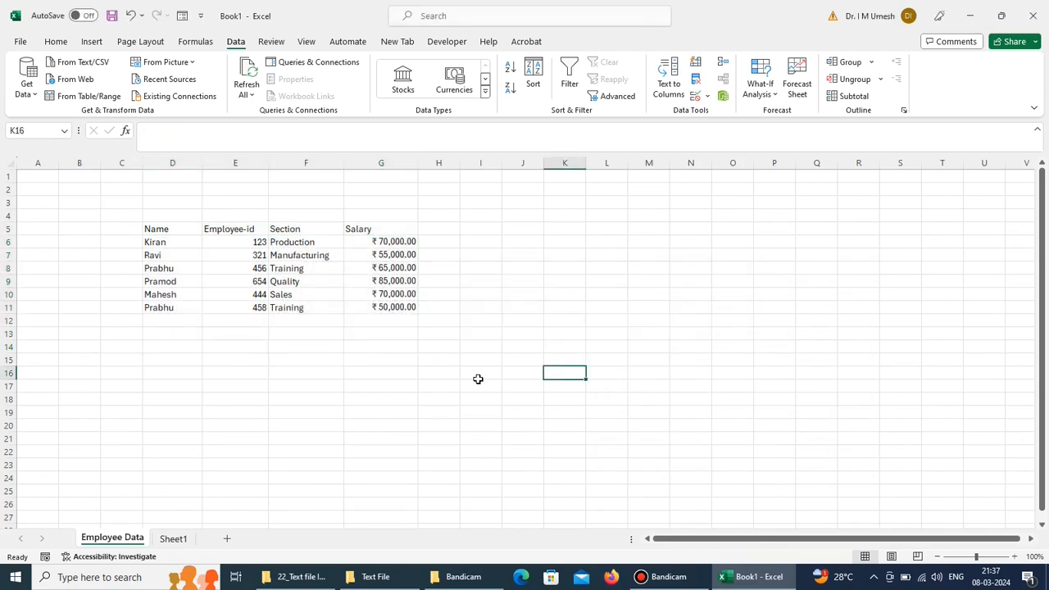
{"action": "left_click", "coordinate": [378, 375]}
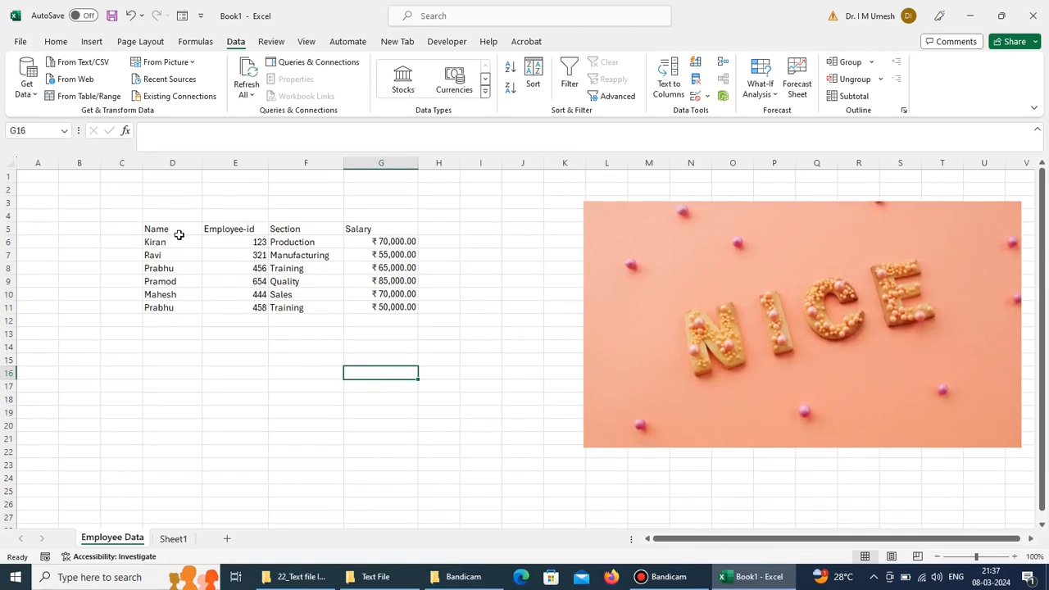
Step: Fill the header row cells D5:G5 with light blue
{"action": "left_click_drag", "start_coordinate": [179, 232], "coordinate": [385, 230]}
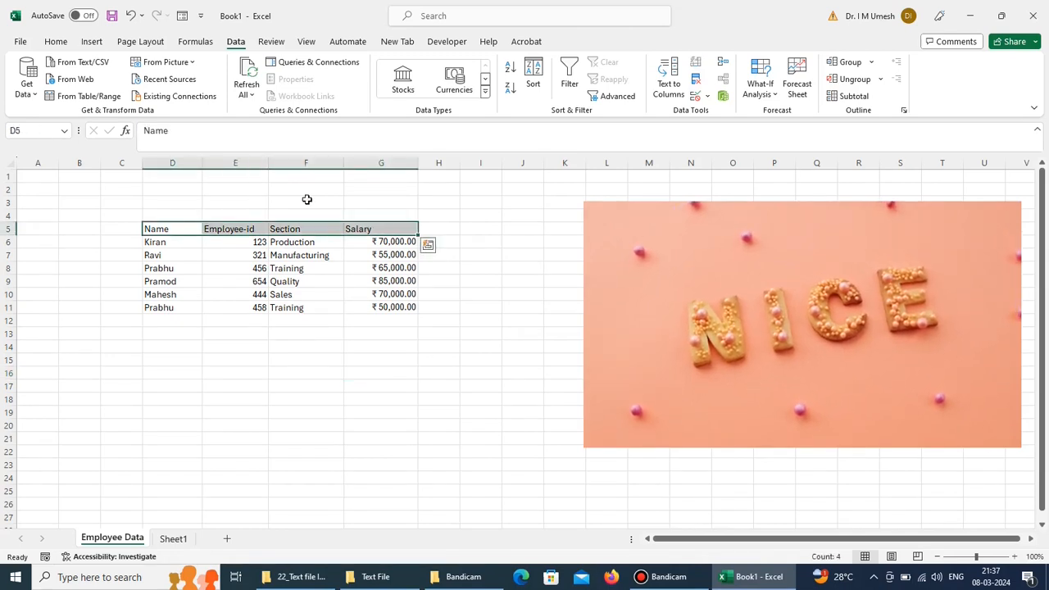
{"action": "left_click", "coordinate": [56, 41]}
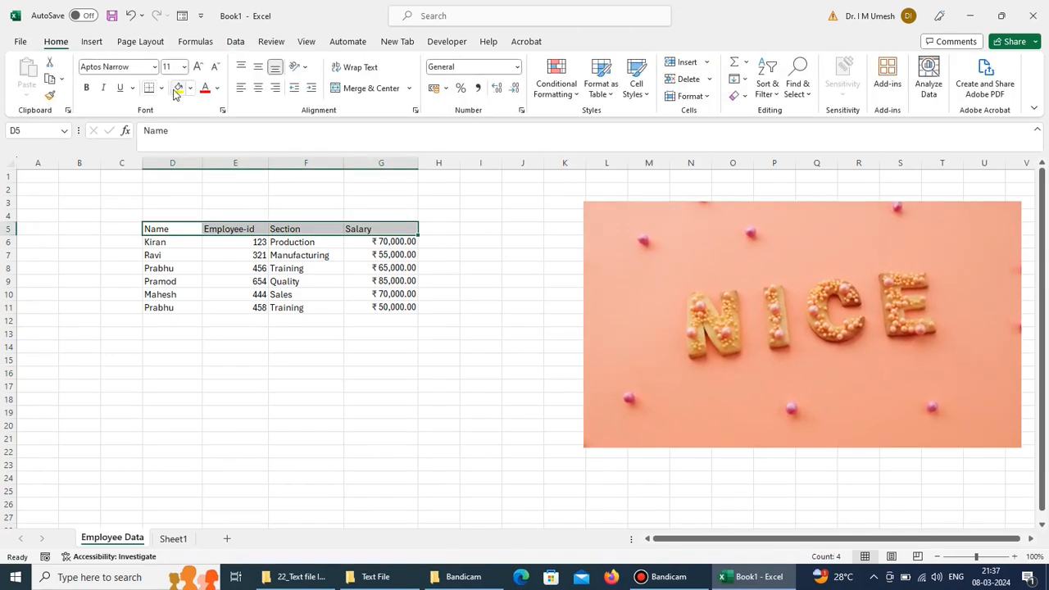
{"action": "left_click", "coordinate": [189, 88]}
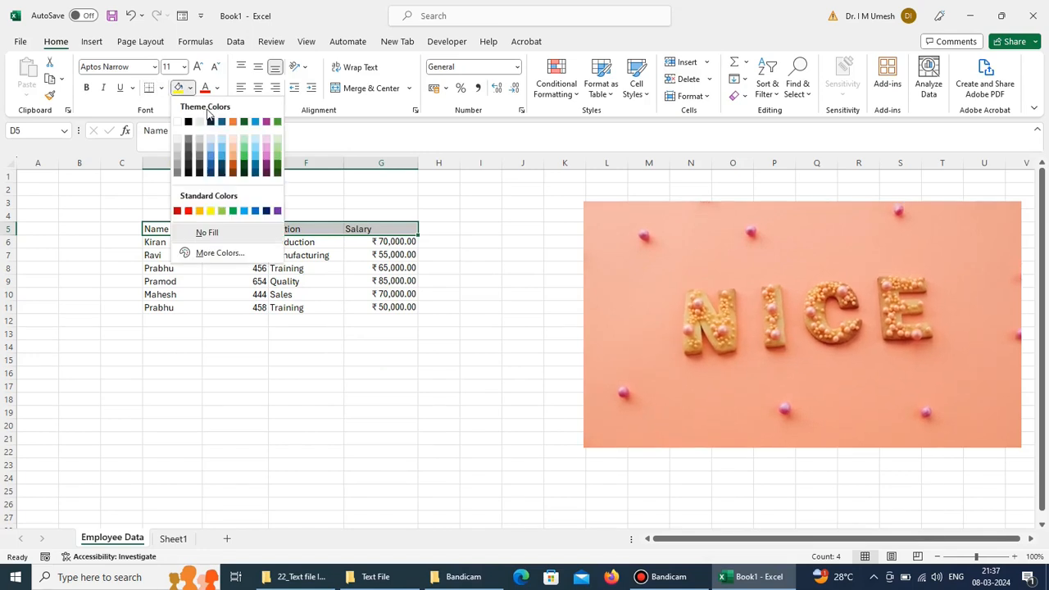
{"action": "left_click", "coordinate": [255, 155]}
{"action": "left_click", "coordinate": [515, 434]}
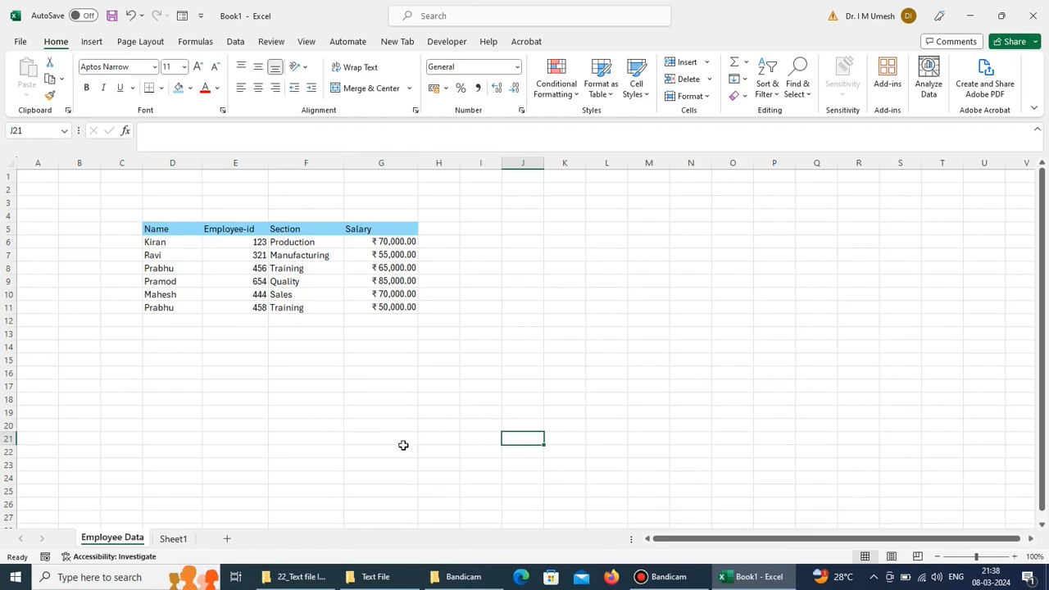
{"action": "left_click", "coordinate": [403, 450]}
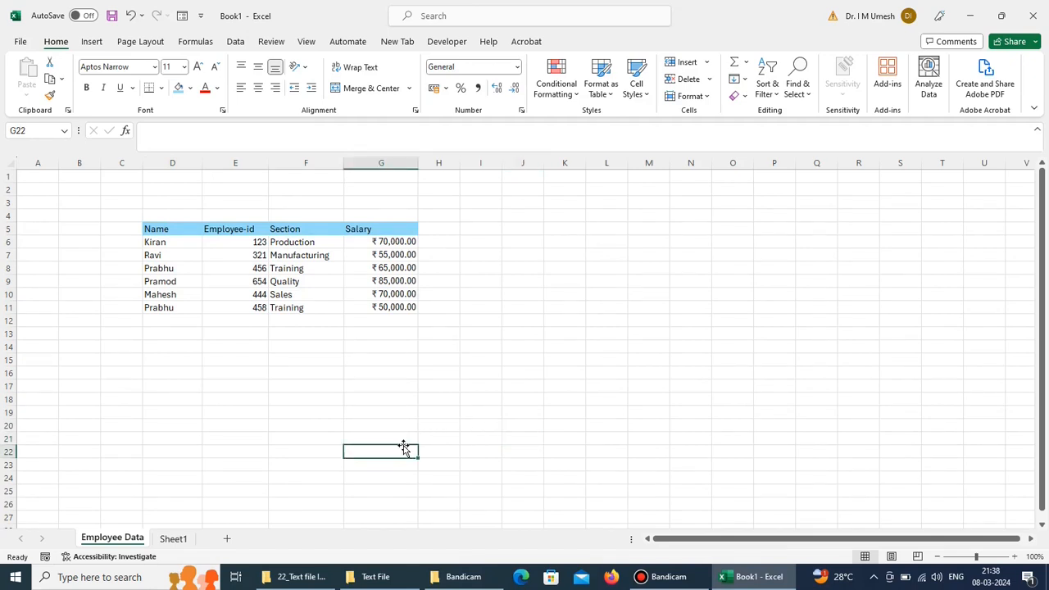